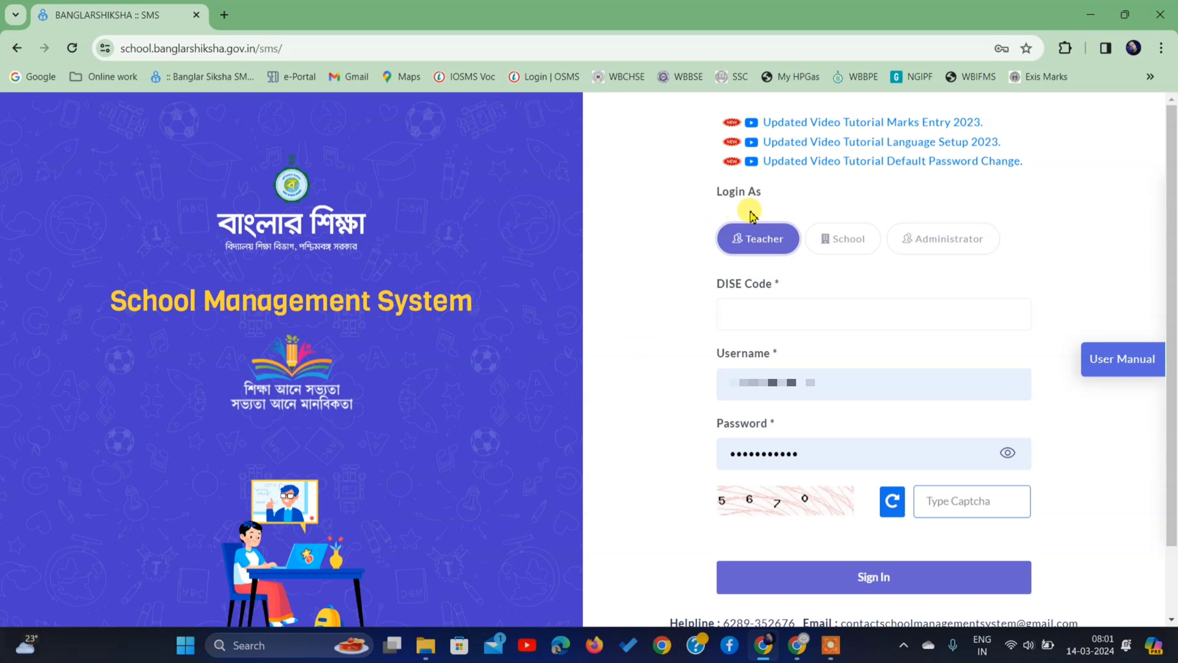
- Sign in on the School login tab using the school's DISE code and the captcha characters
left_click(844, 240)
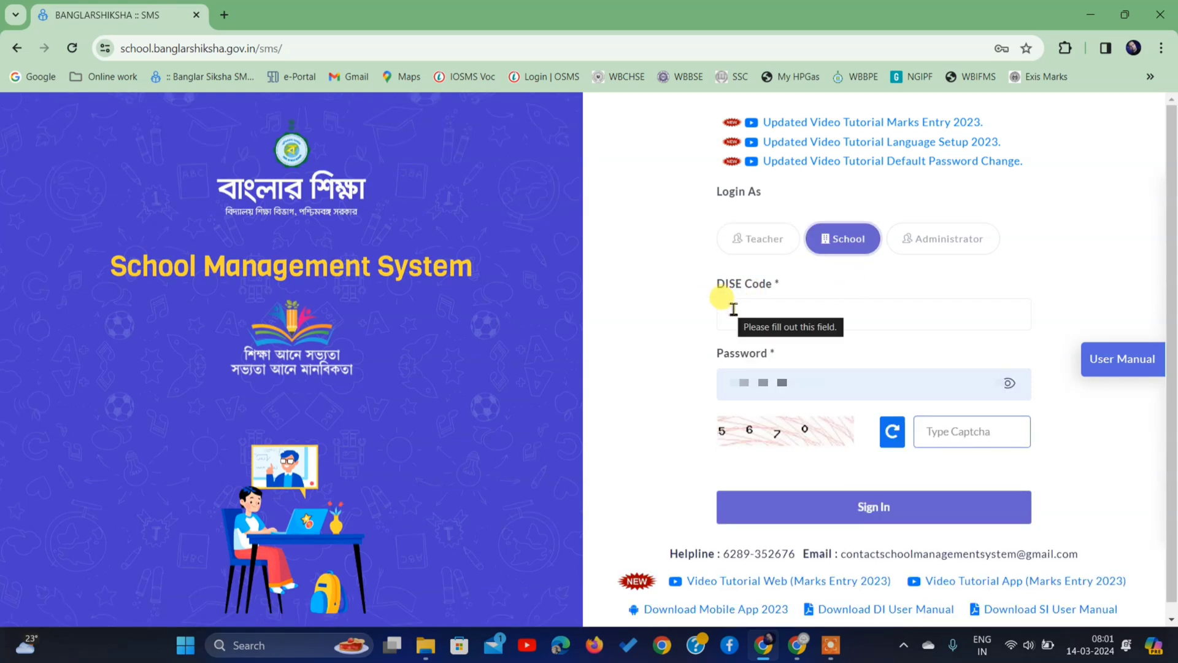
left_click(733, 308)
type("1")
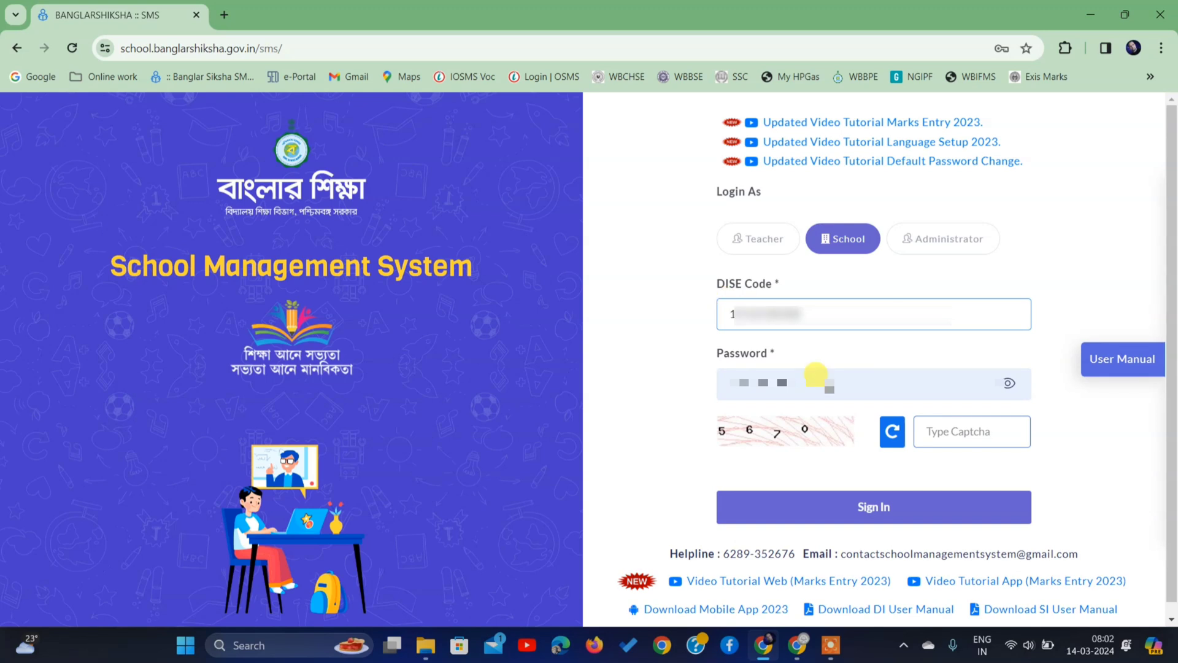
left_click(940, 430)
type("5670")
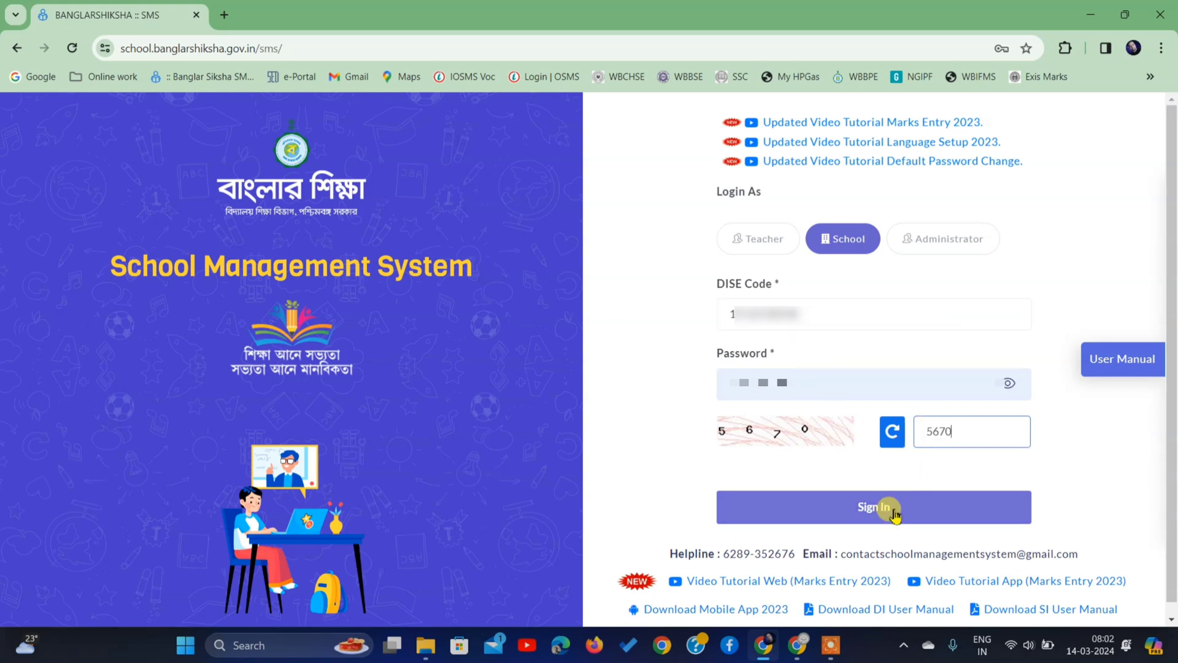
left_click(884, 509)
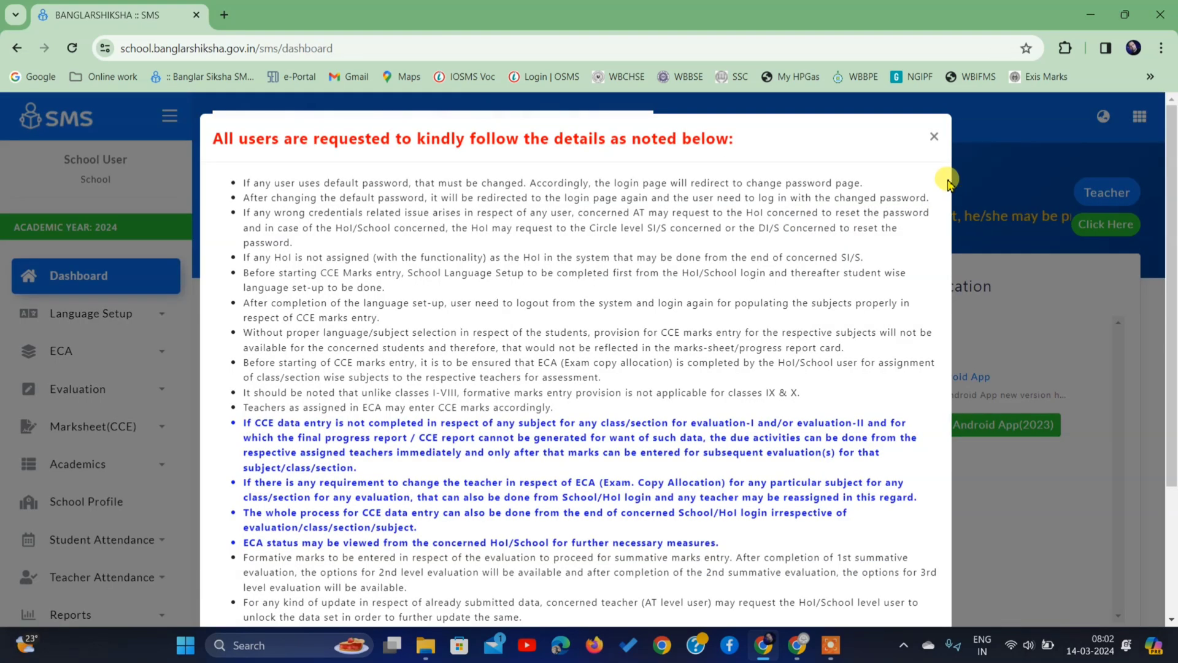
- Dismiss the notice and go to Language Setup > School Language
left_click(934, 136)
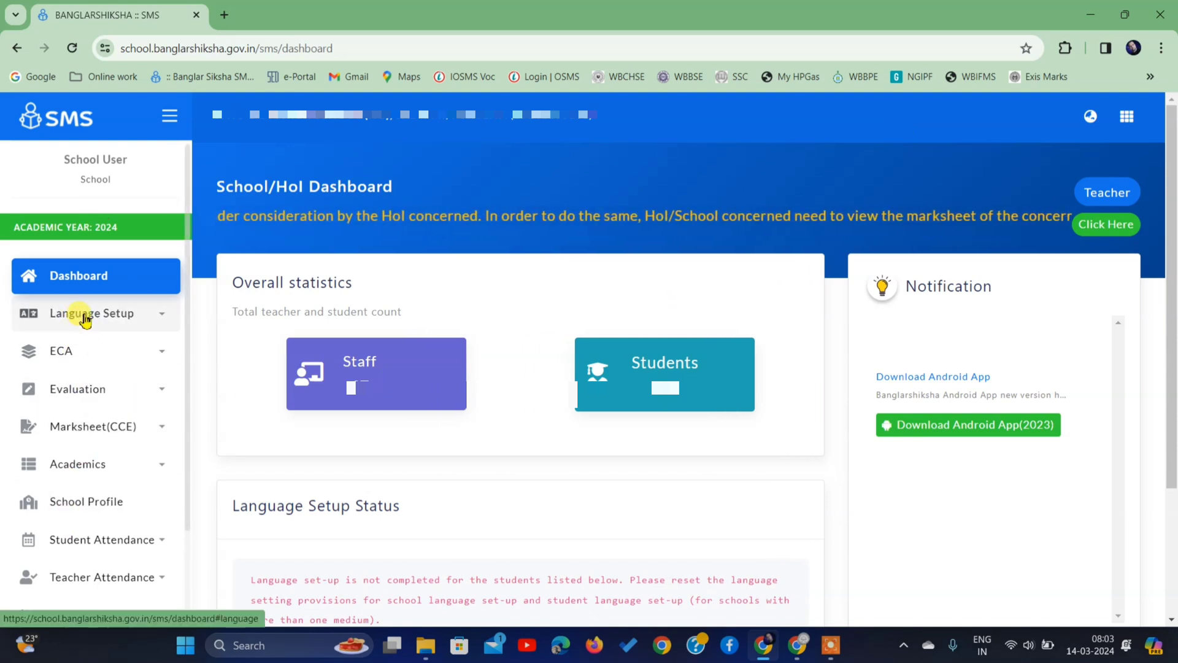
left_click(84, 318)
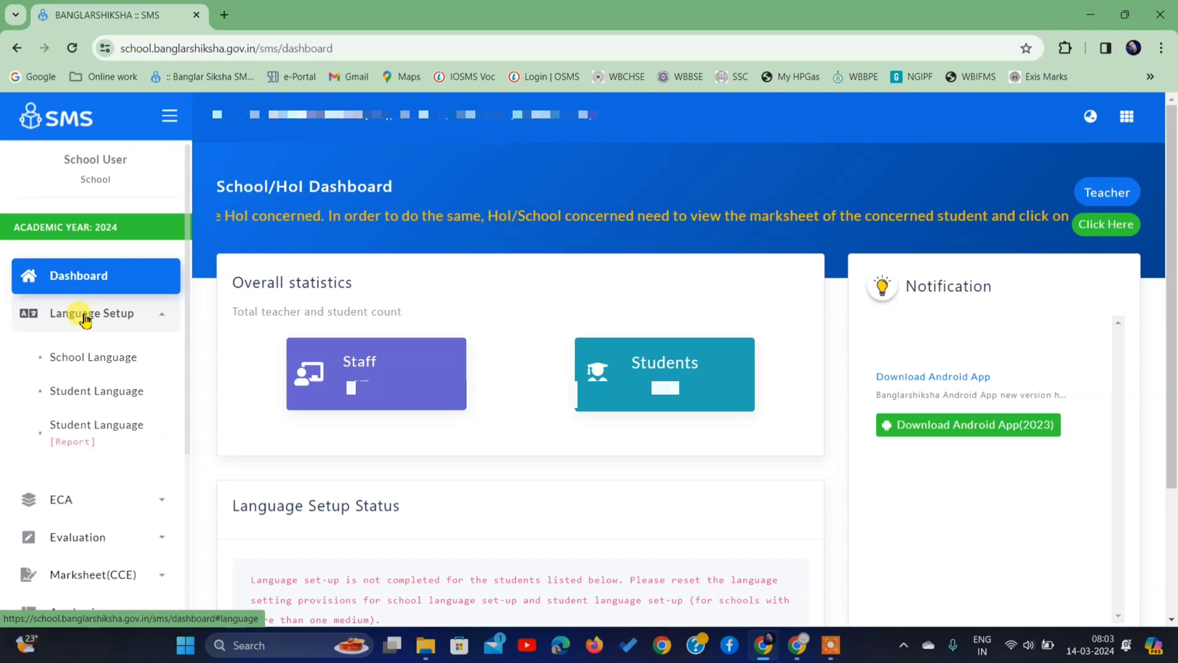
left_click(80, 361)
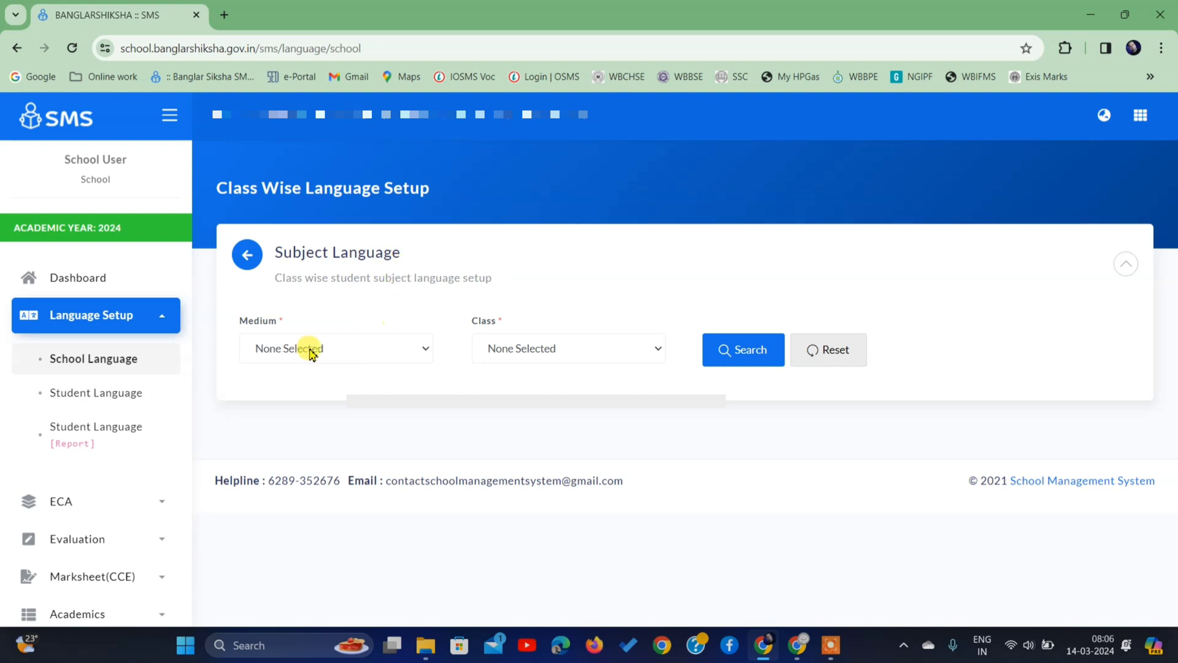
- Choose BENGALI as the medium and CLASS V as the class
left_click(271, 345)
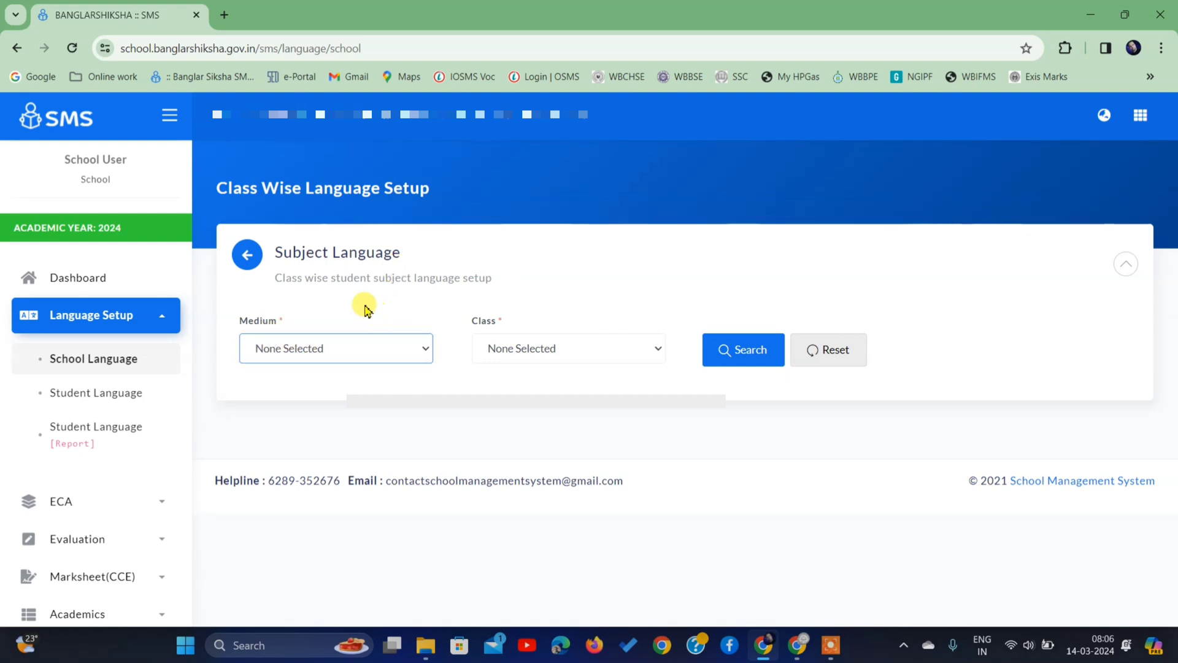
left_click(280, 355)
left_click(281, 388)
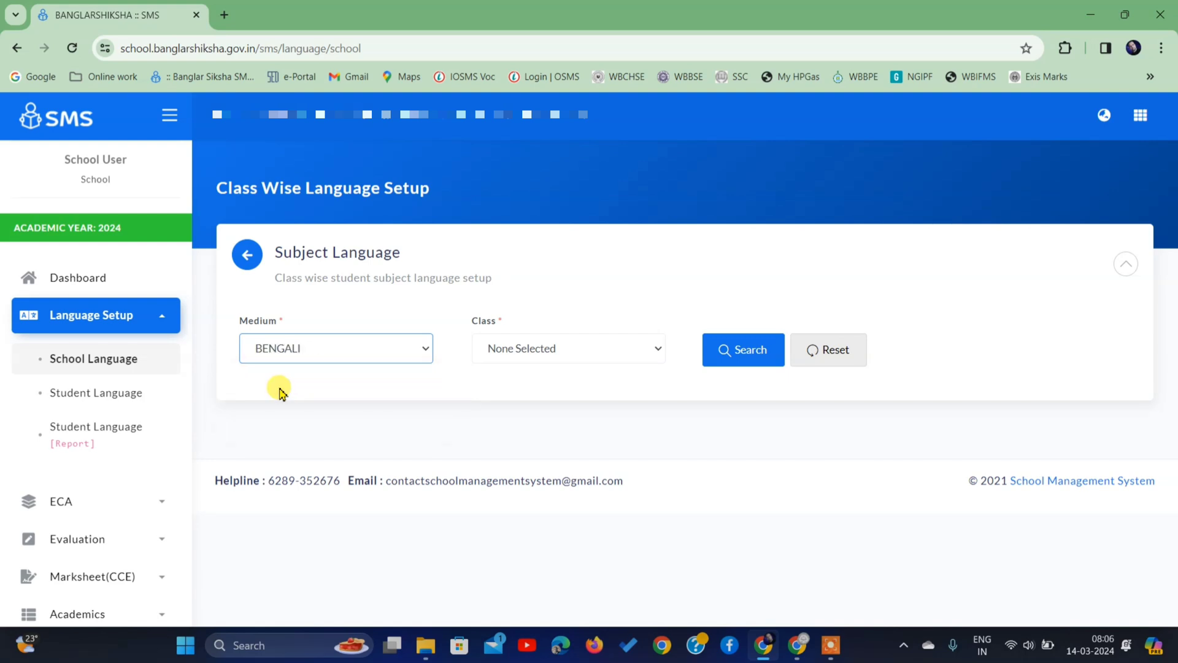
left_click(476, 322)
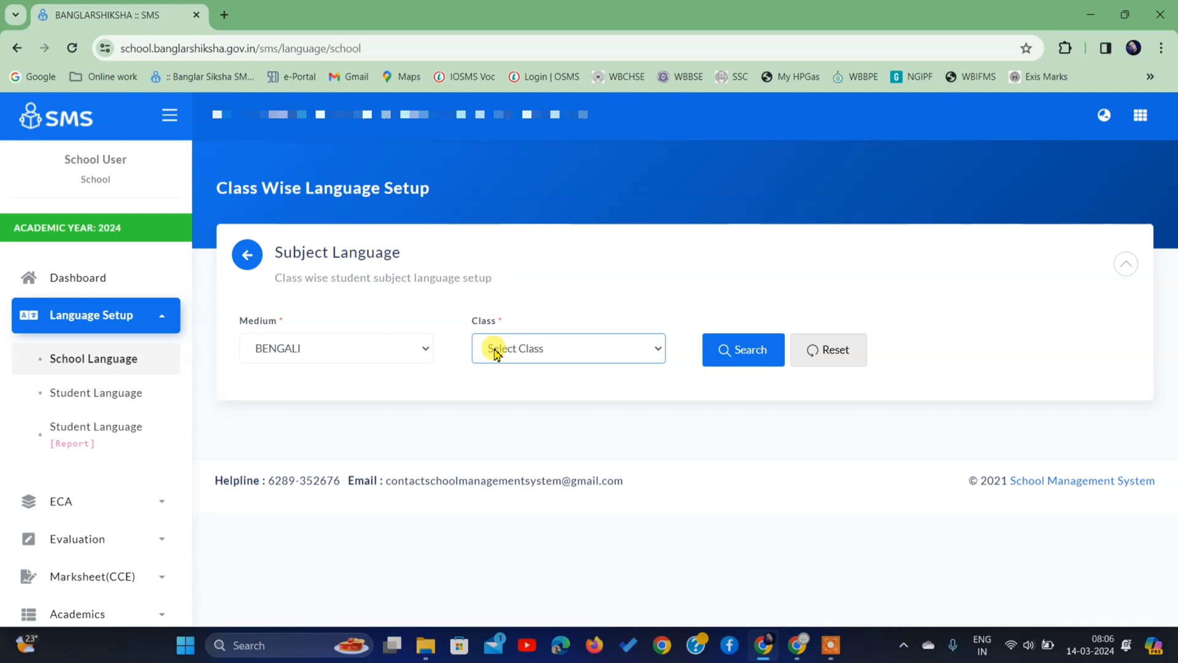
left_click(494, 353)
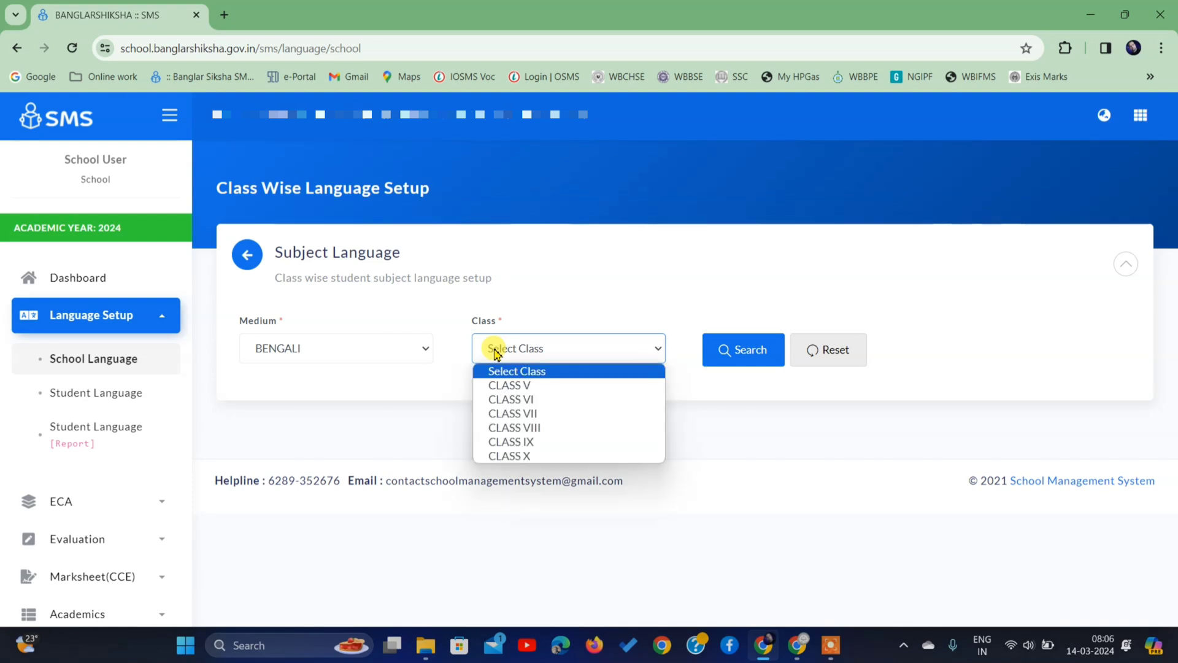
left_click(498, 385)
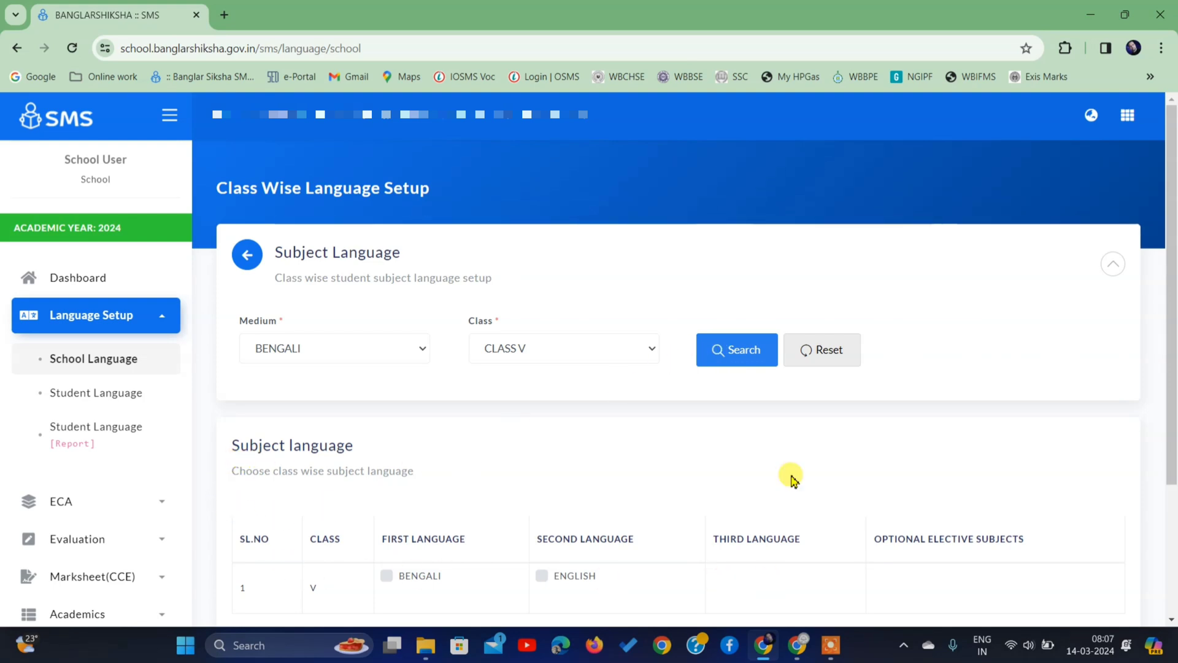
- Tick BENGALI as first language and ENGLISH as second language, then save
scroll(793, 480, "down", 3)
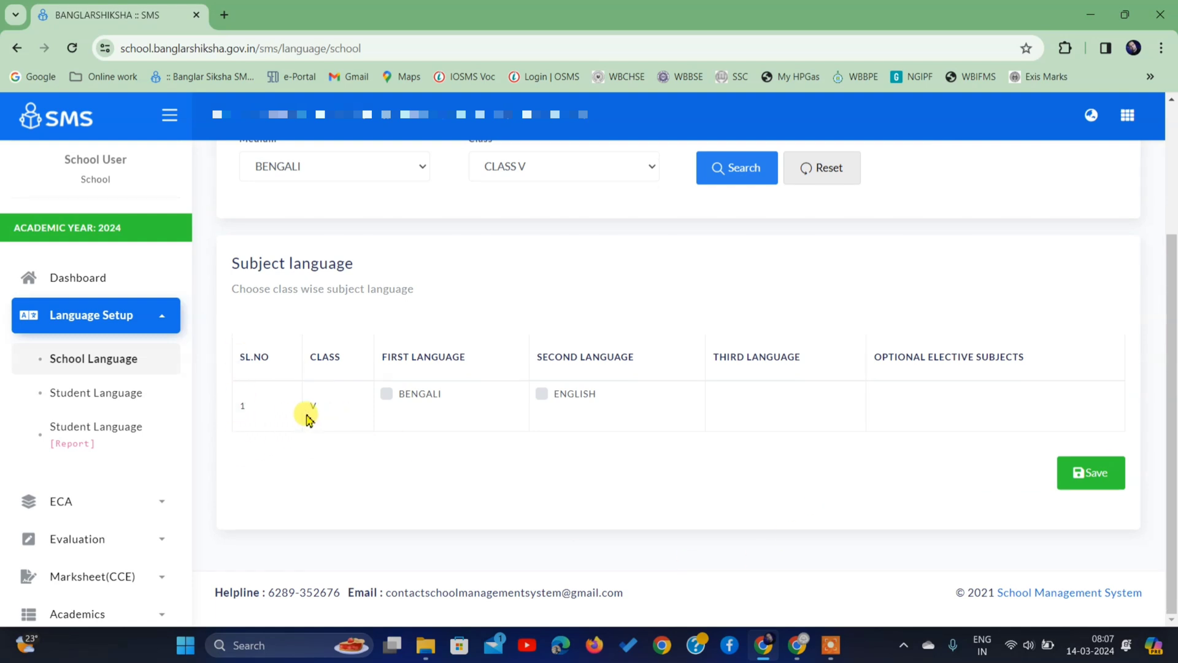
left_click(387, 395)
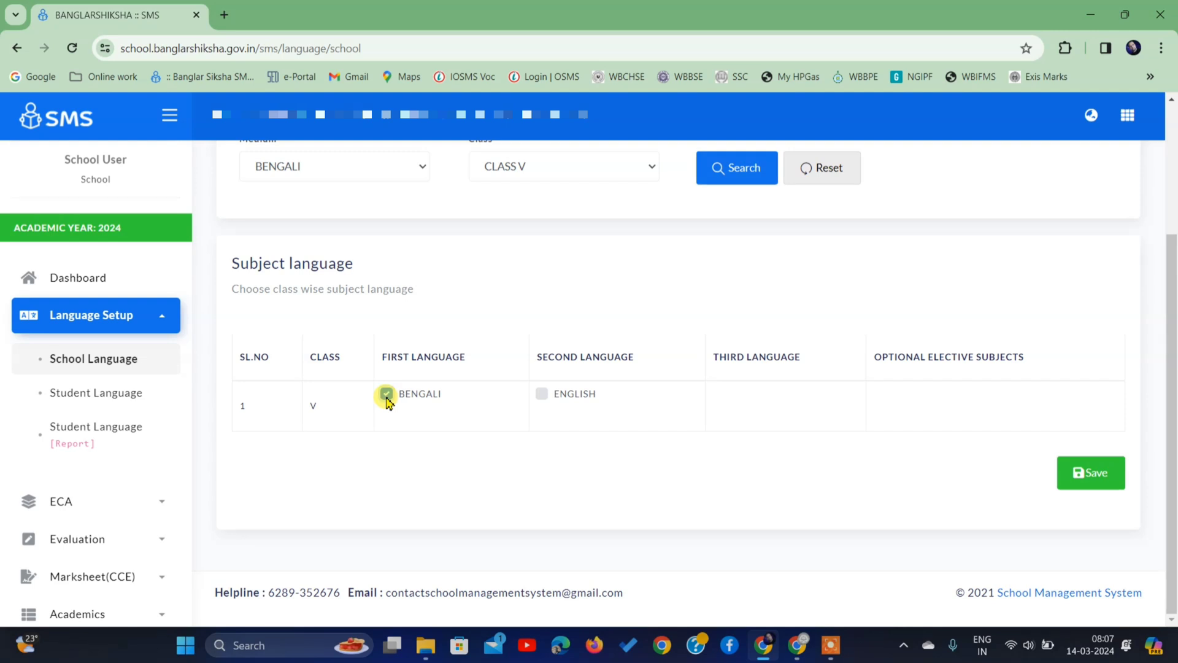
left_click(543, 399)
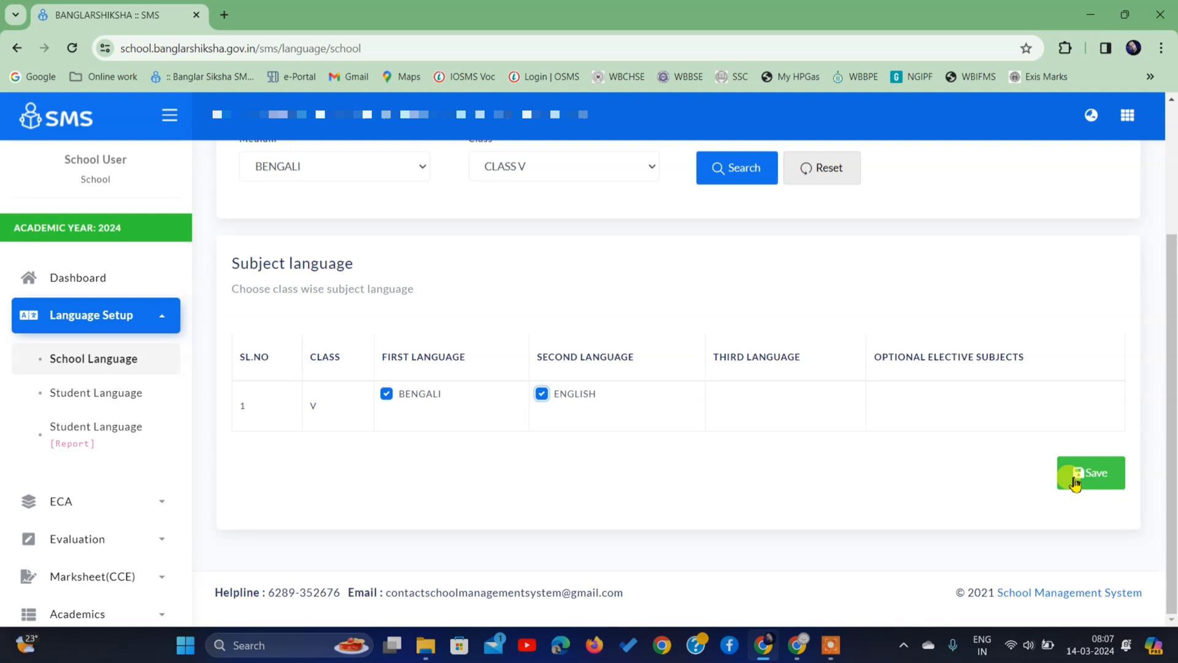
left_click(1075, 482)
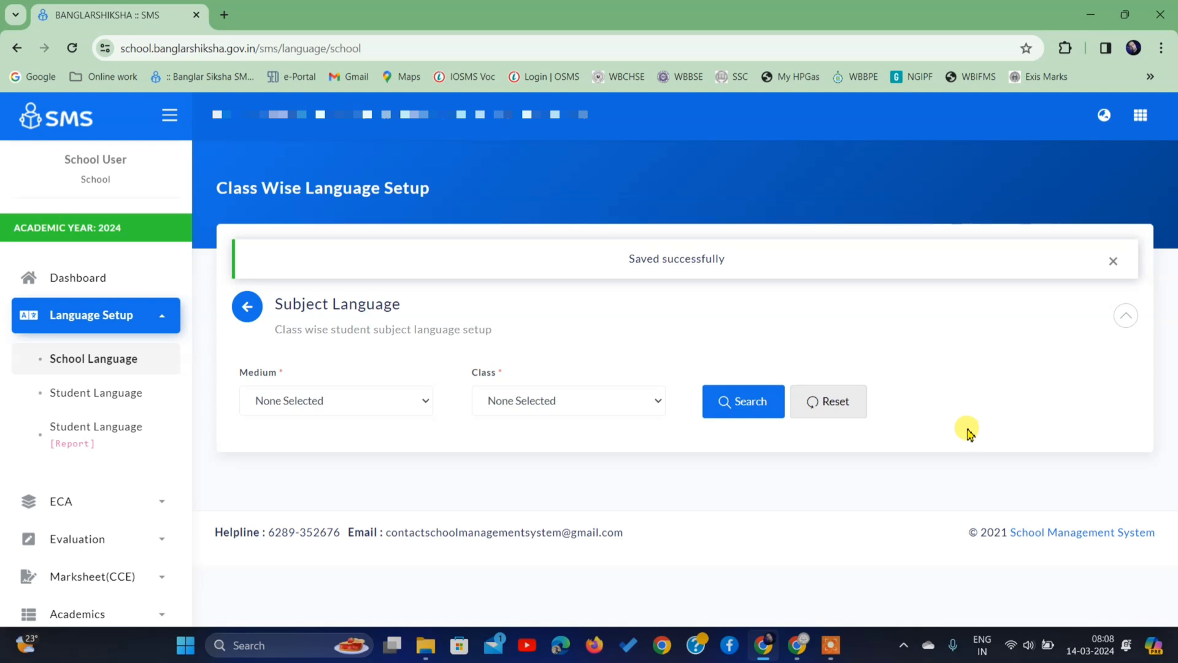
- Load the subject language table for BENGALI medium, CLASS VII
left_click(297, 402)
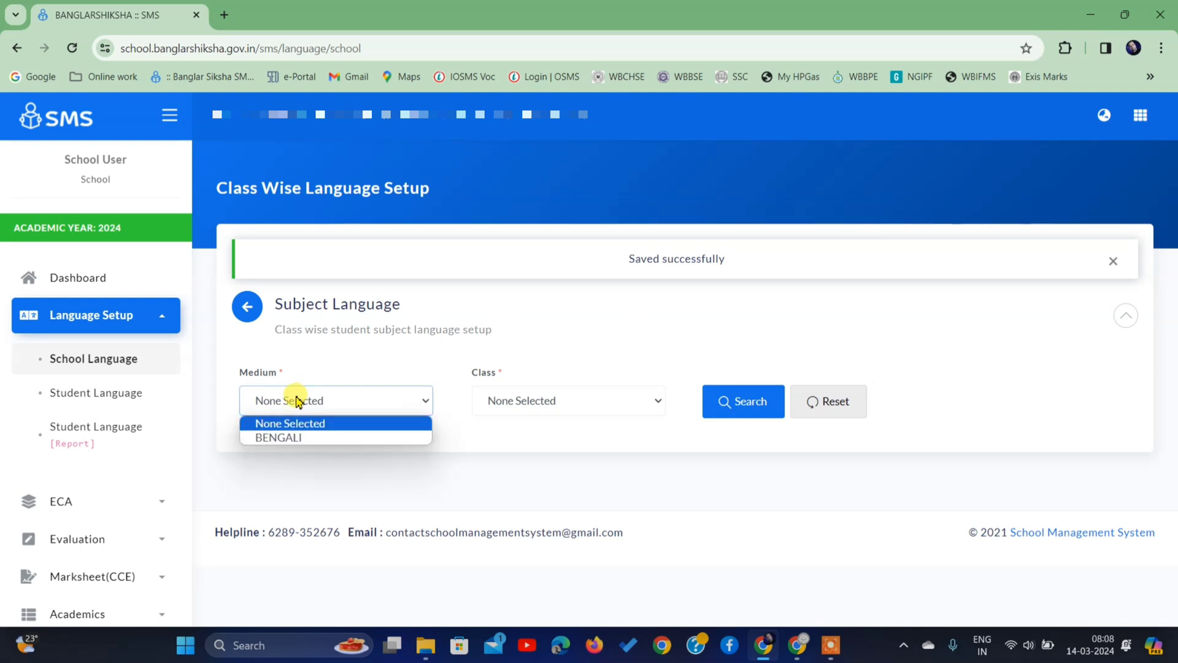
left_click(297, 435)
left_click(495, 379)
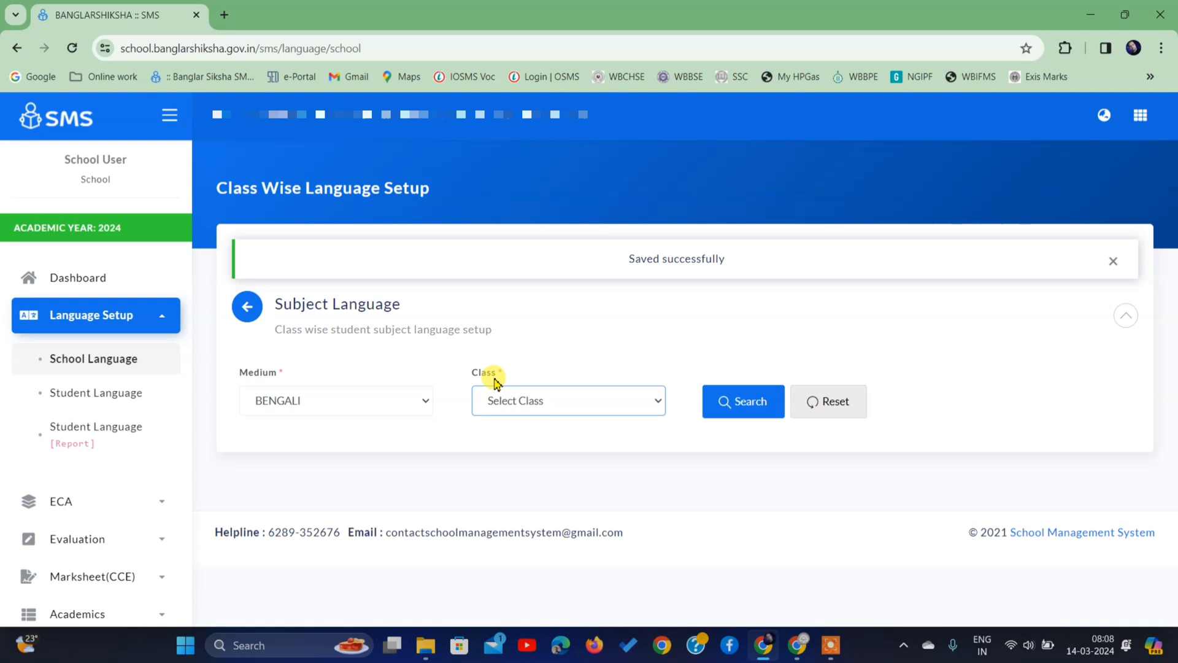
left_click(518, 401)
left_click(525, 466)
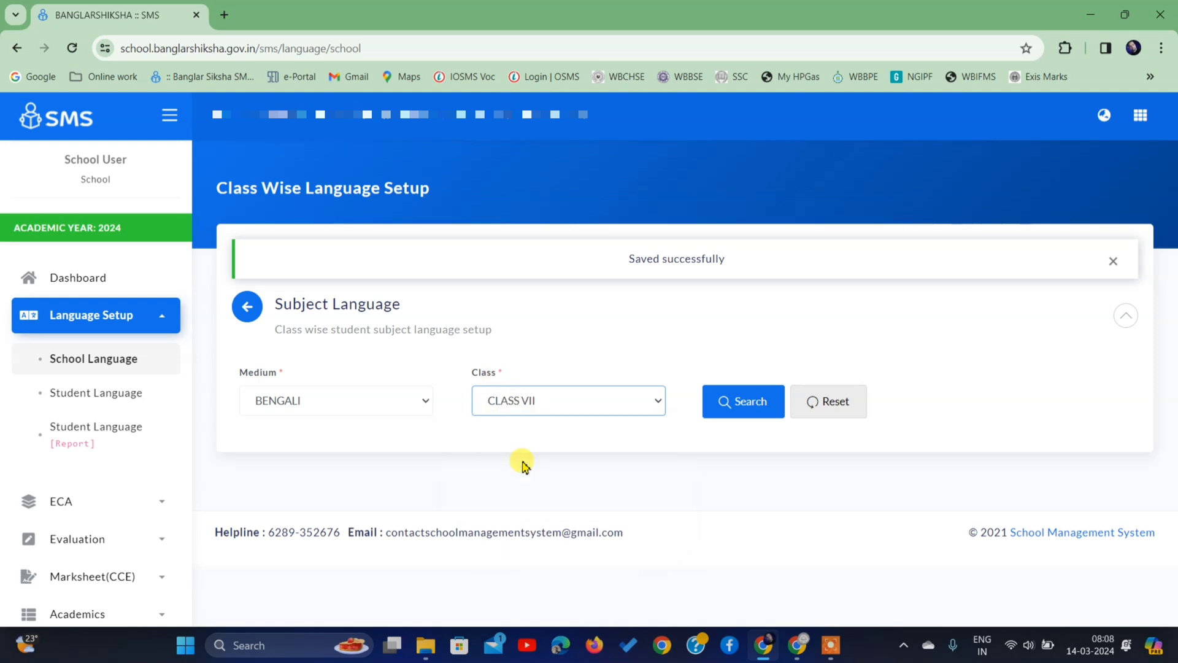
left_click(749, 402)
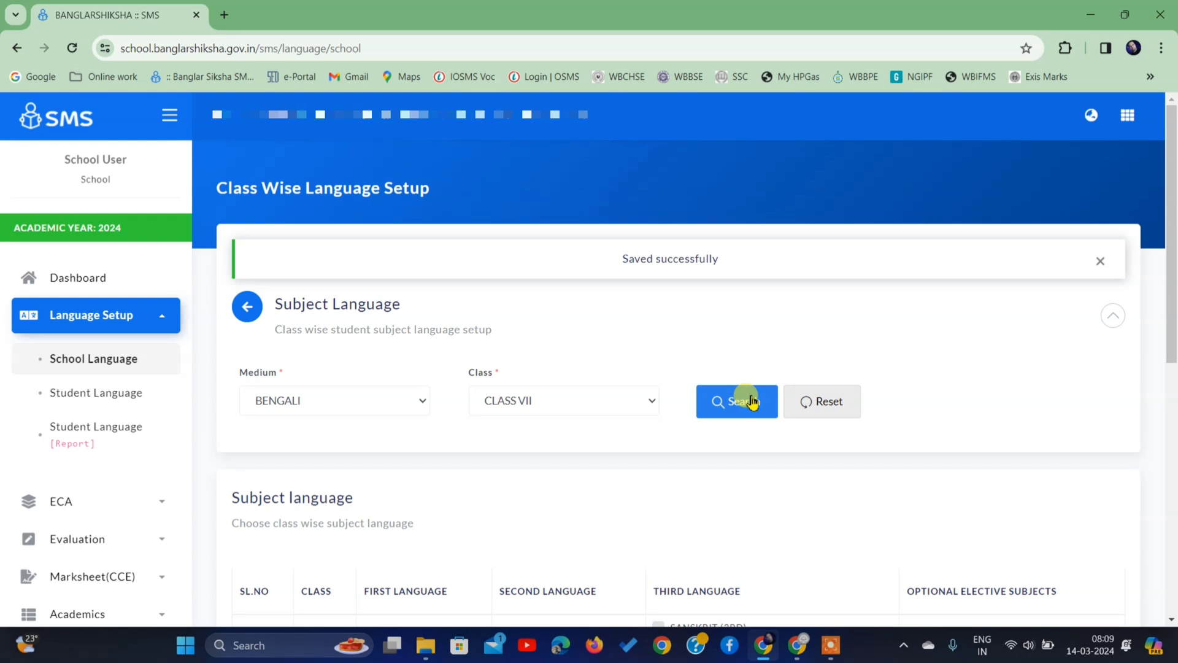
- Tick BENGALI, ENGLISH and SANSKRIT (3RD) as first, second and third languages, then save
scroll(752, 402, "down", 6)
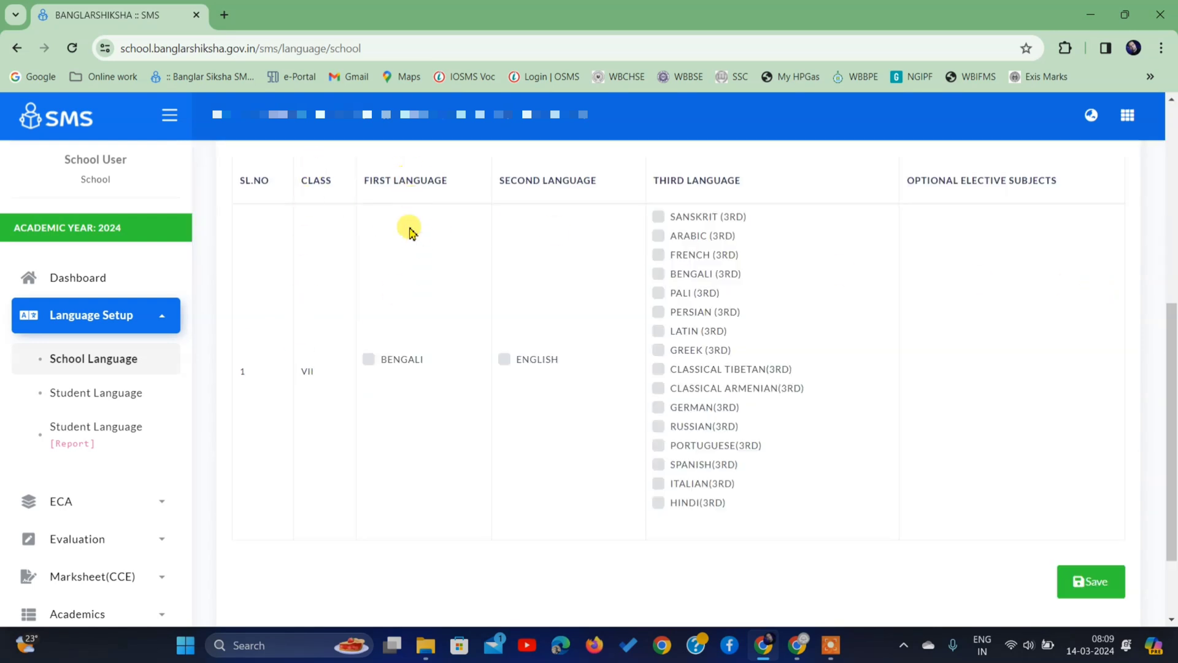
left_click(368, 359)
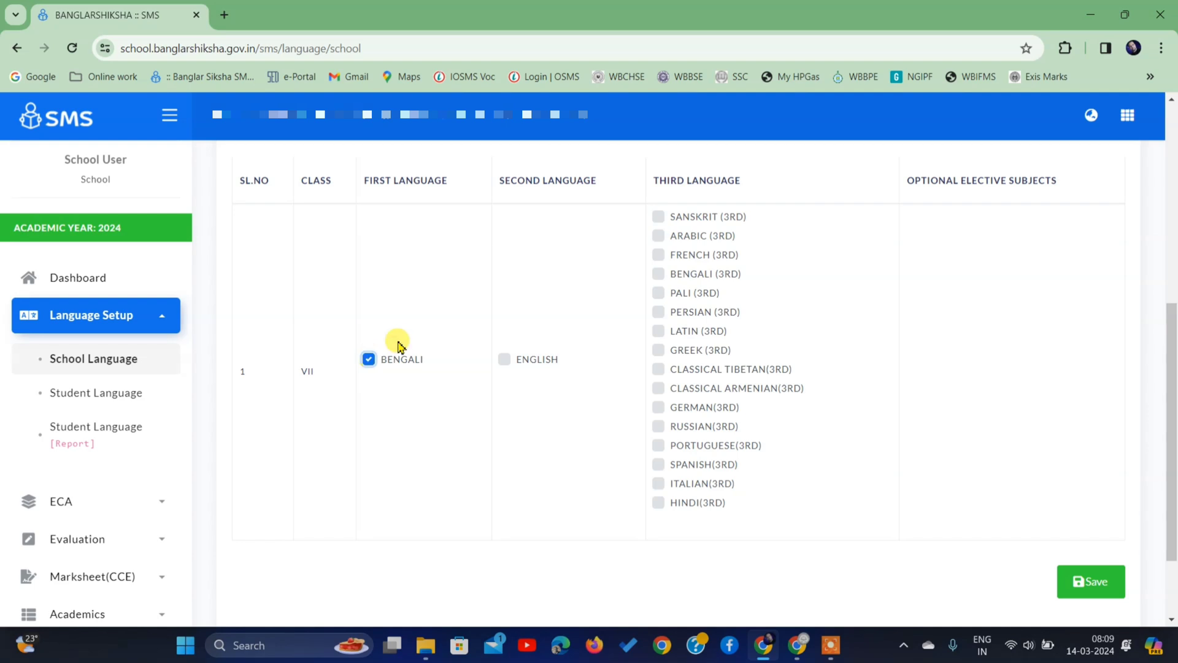
left_click(506, 361)
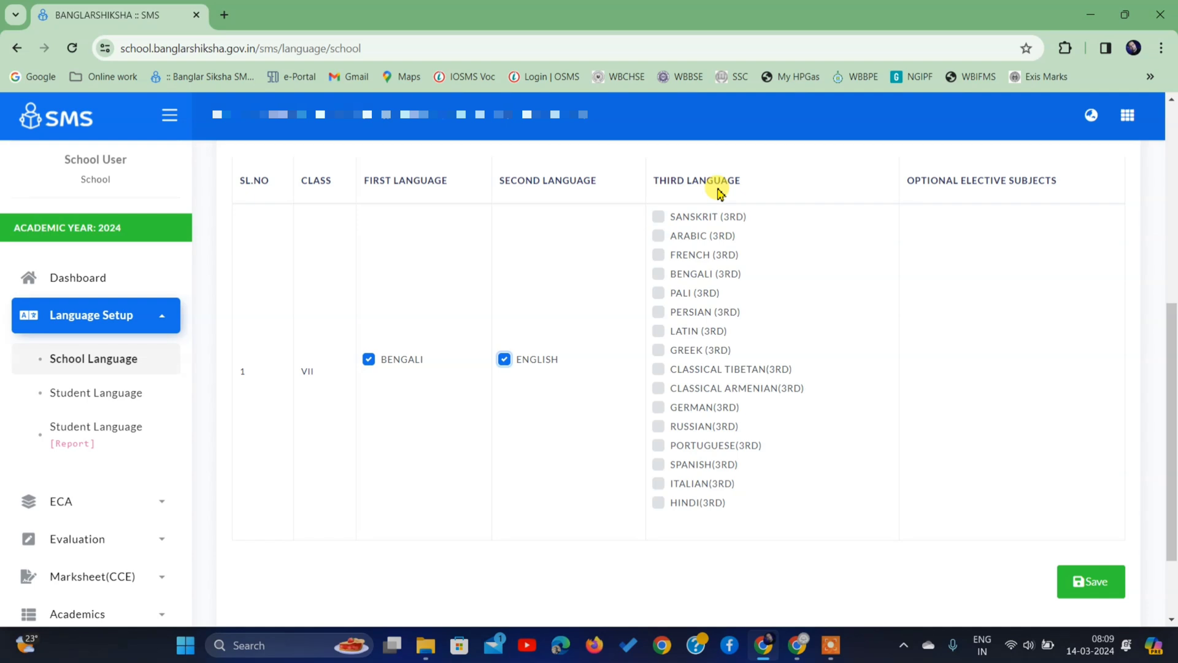
left_click(658, 216)
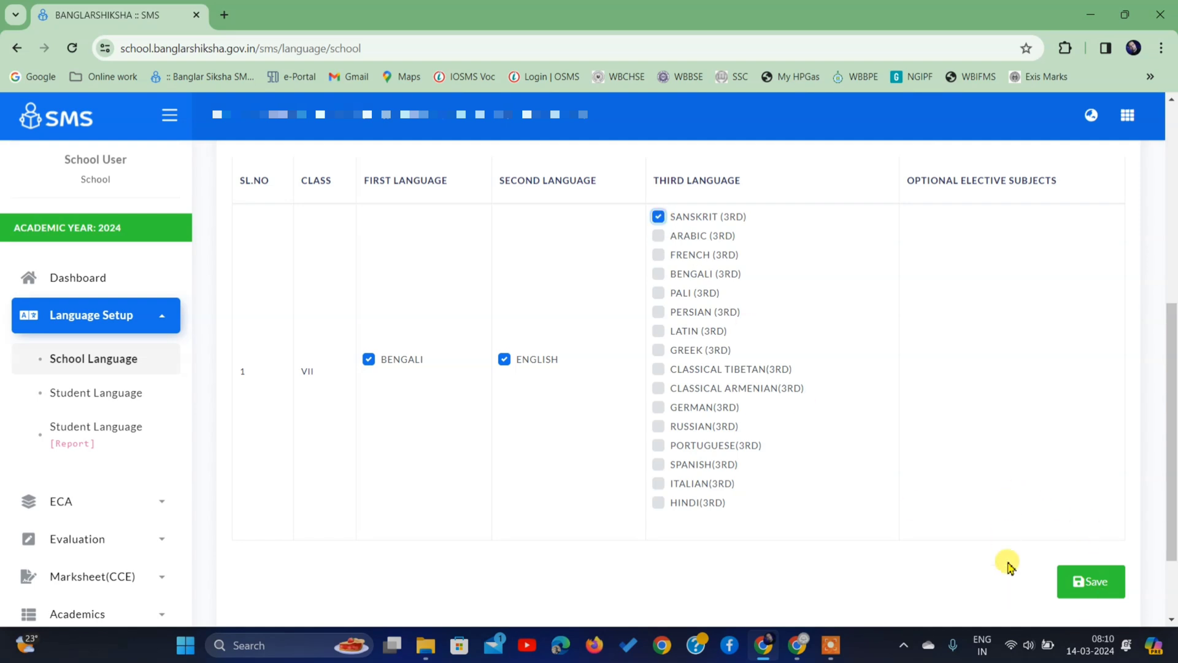
left_click(1085, 587)
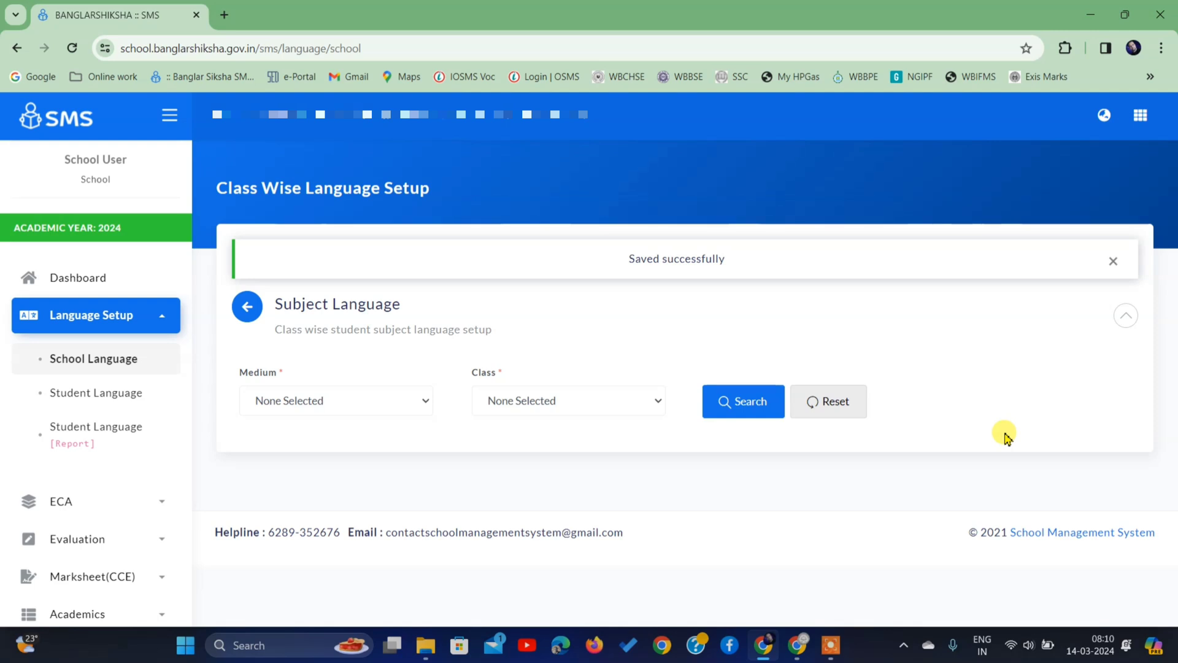
- Search BENGALI medium, CLASS IX and scroll to its subject language row
left_click(323, 407)
left_click(321, 436)
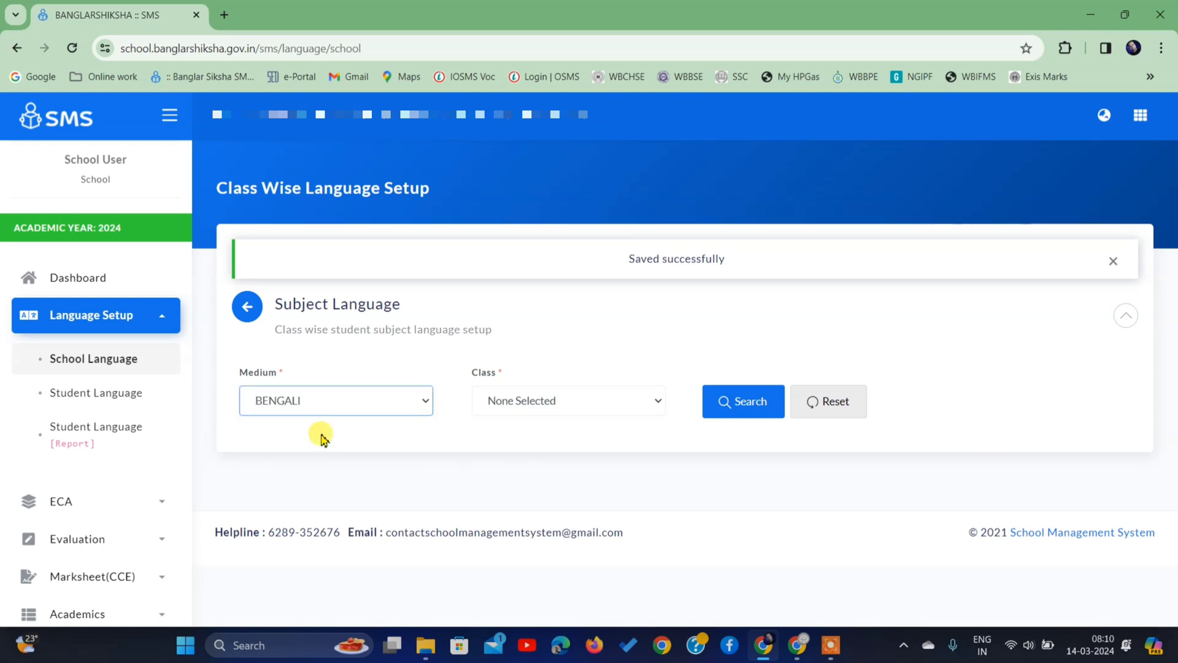
left_click(540, 406)
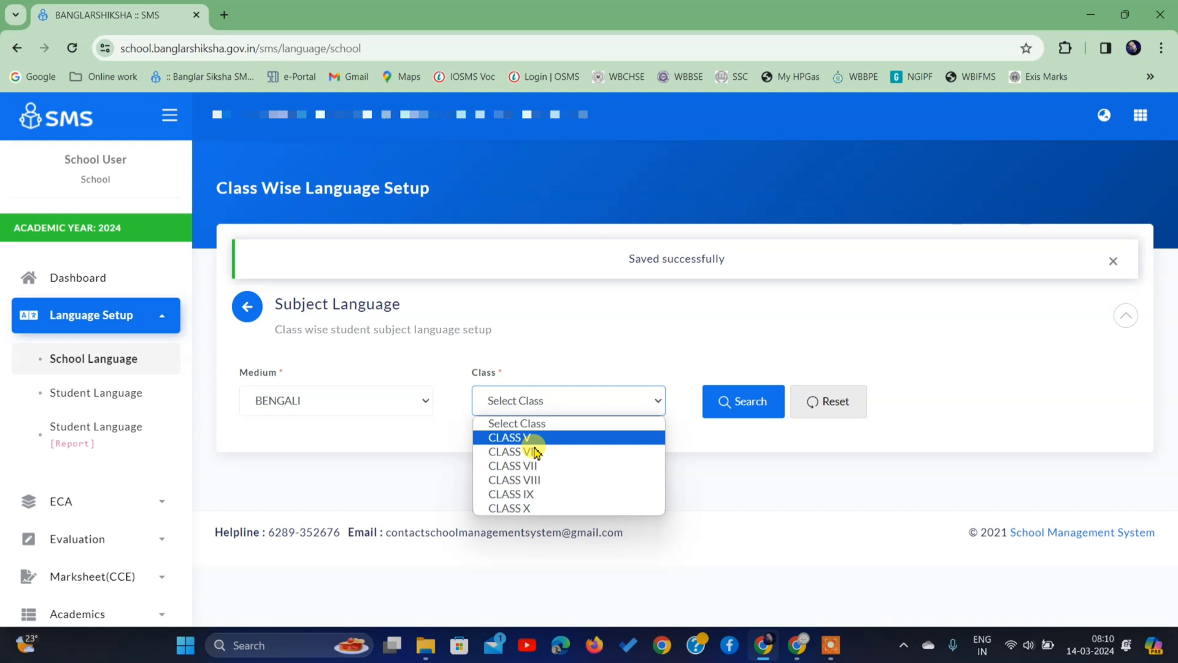
left_click(530, 492)
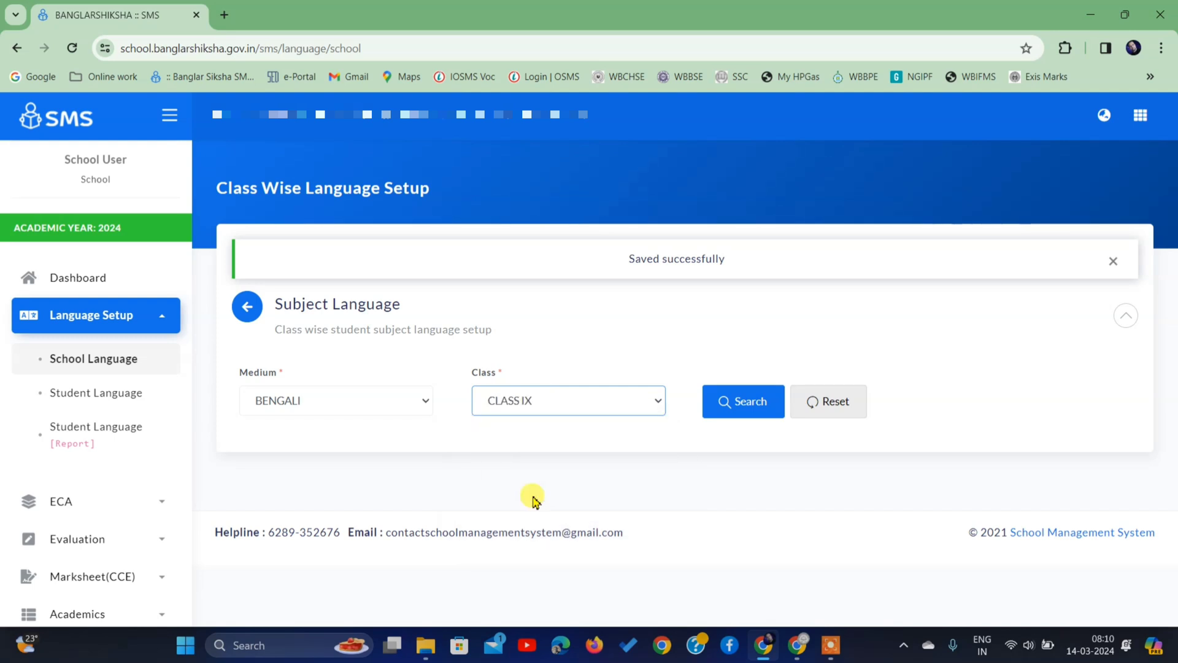
left_click(736, 404)
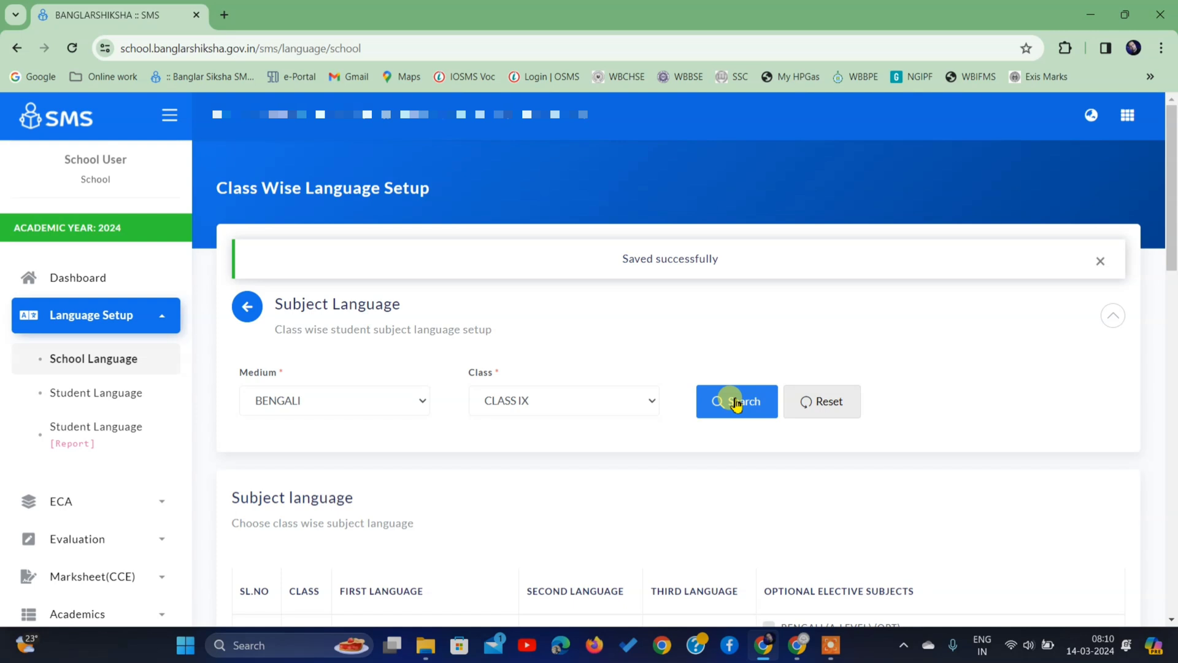
scroll(362, 223, "down", 5)
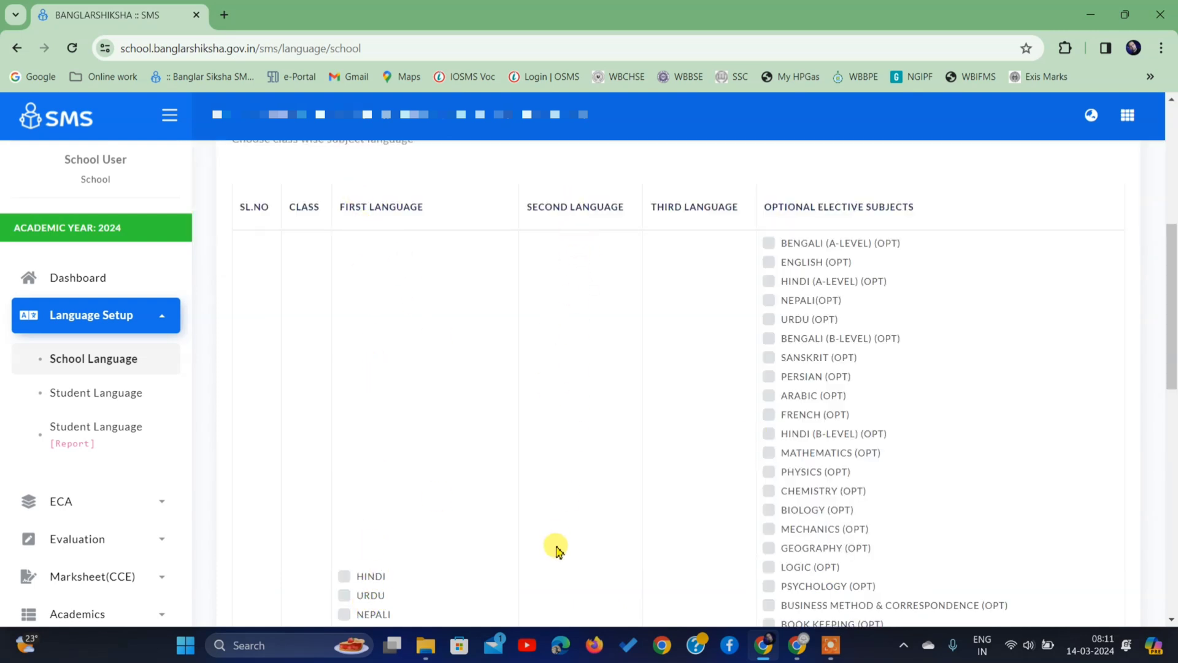
scroll(699, 339, "down", 4)
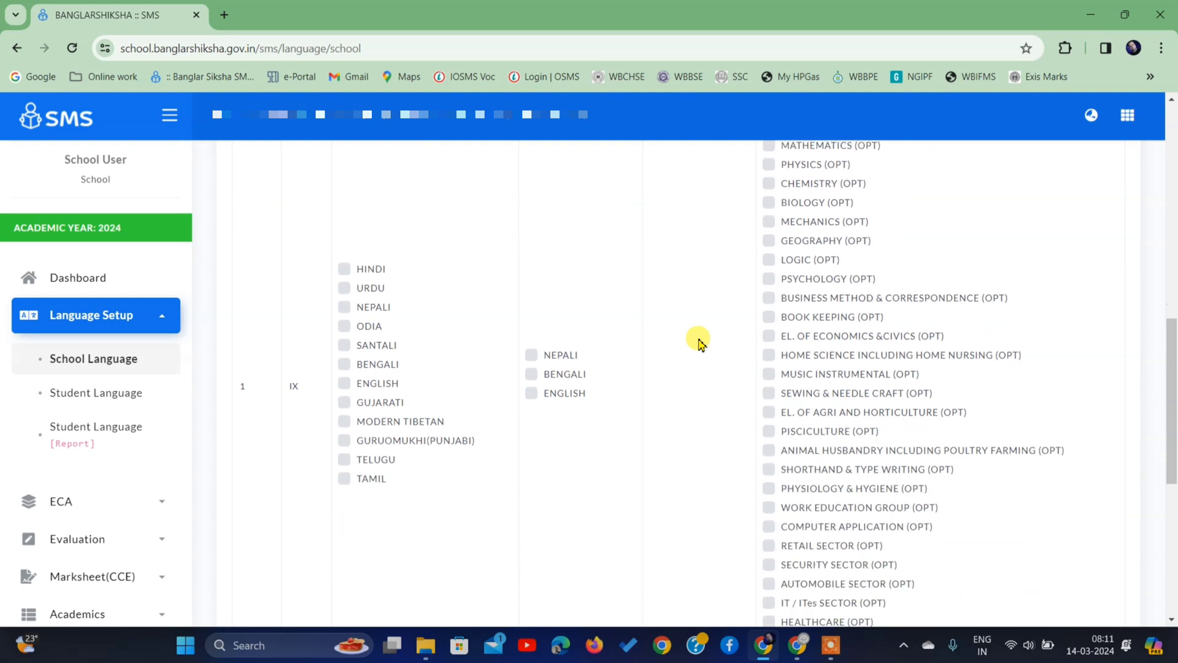
scroll(699, 339, "up", 4)
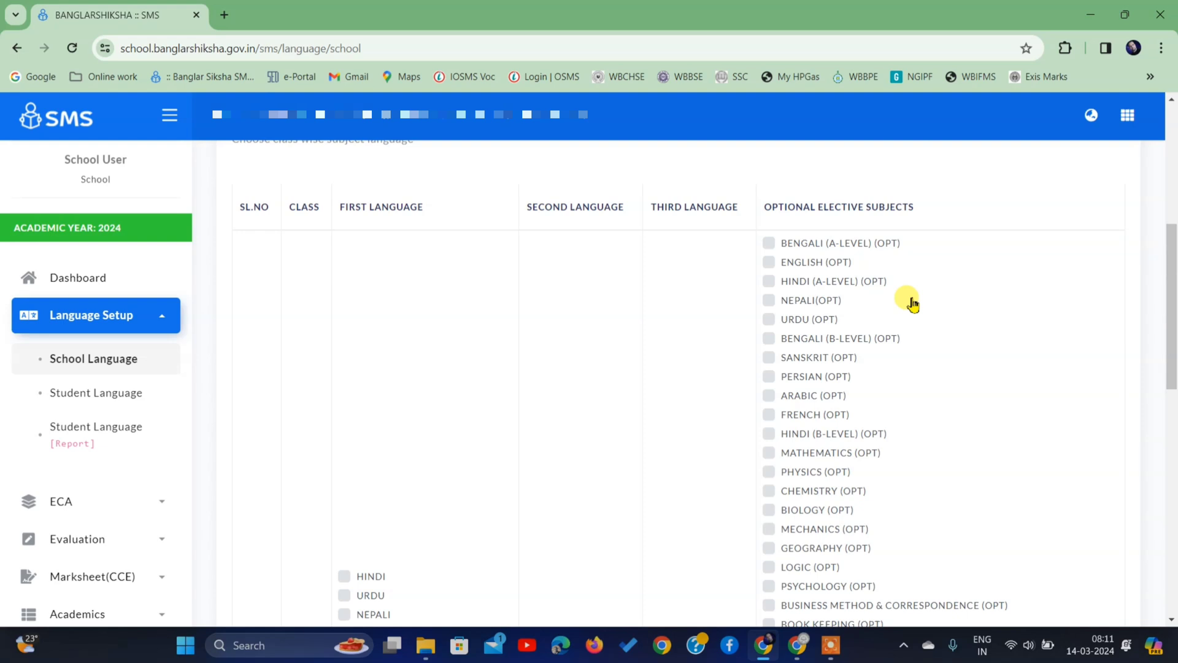
scroll(913, 306, "down", 5)
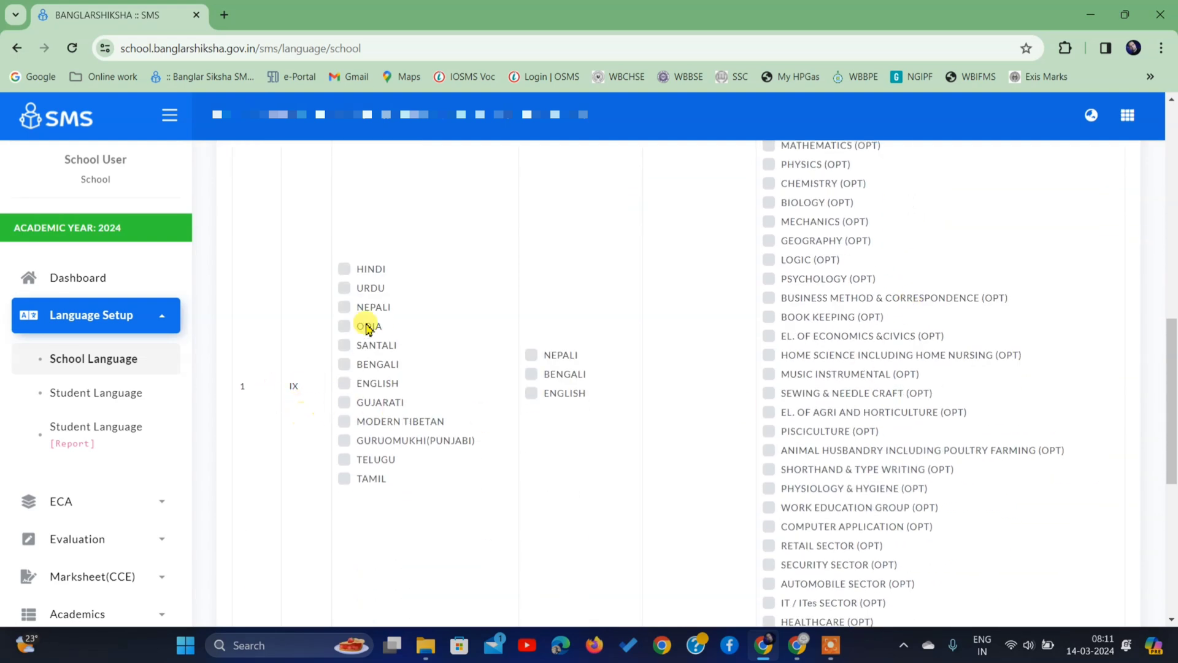
- Tick BENGALI under First Language and ENGLISH under Second Language for class IX
left_click(352, 366)
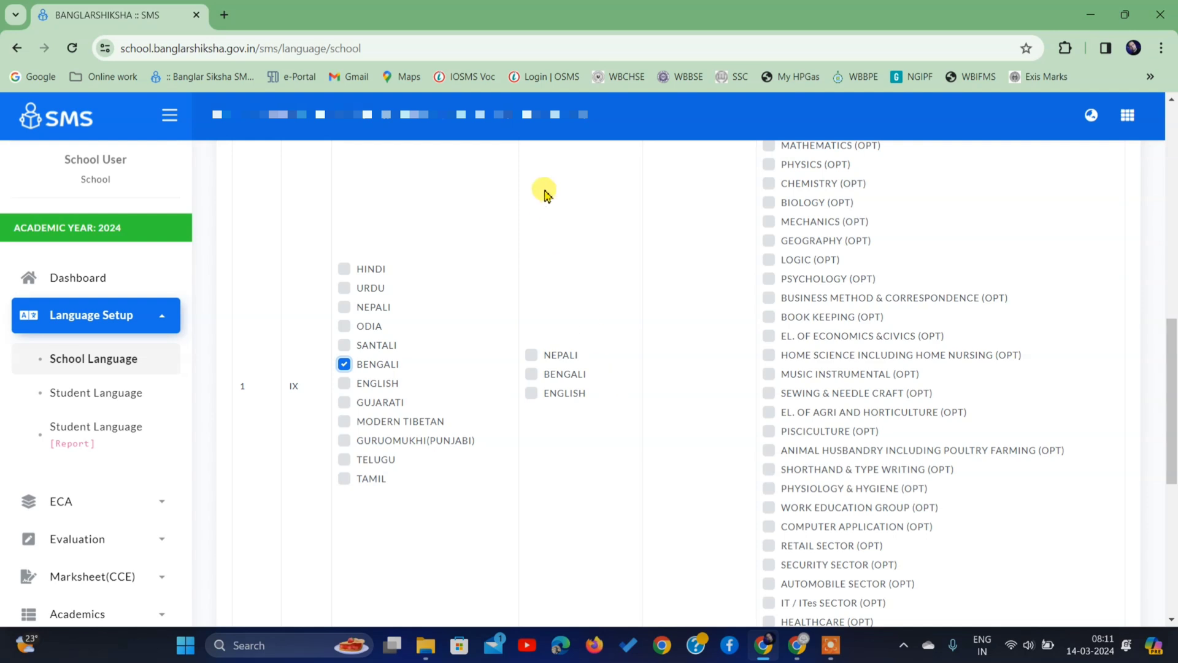
left_click(537, 396)
scroll(865, 350, "up", 1)
scroll(865, 350, "up", 4)
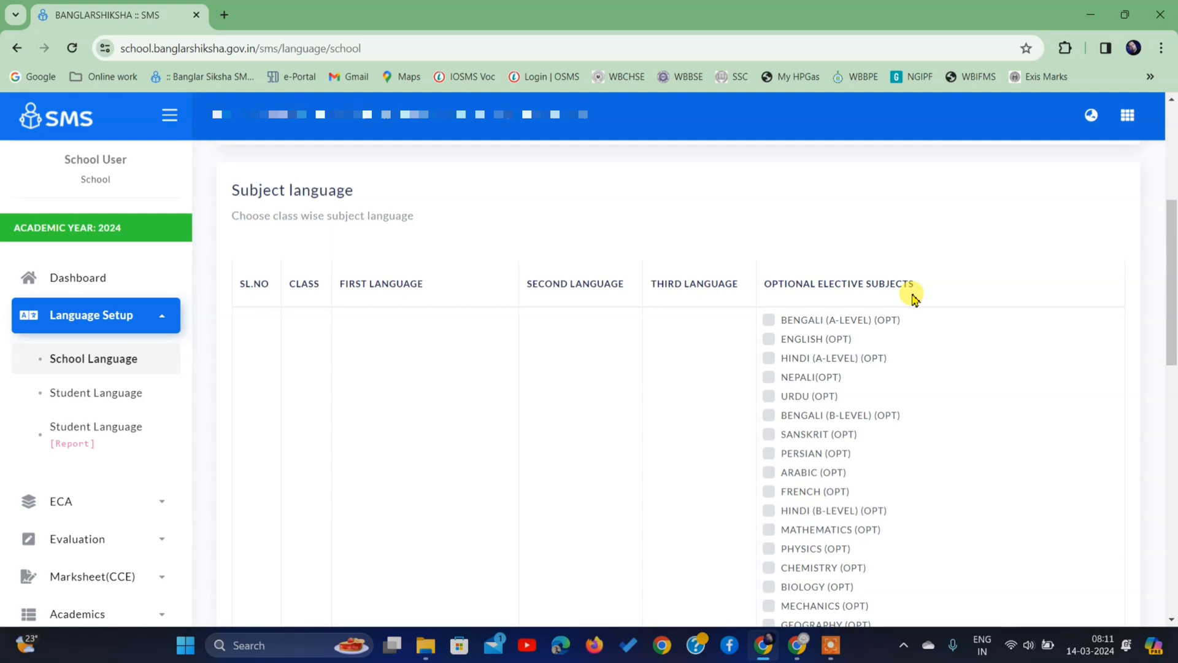
scroll(913, 297, "down", 1)
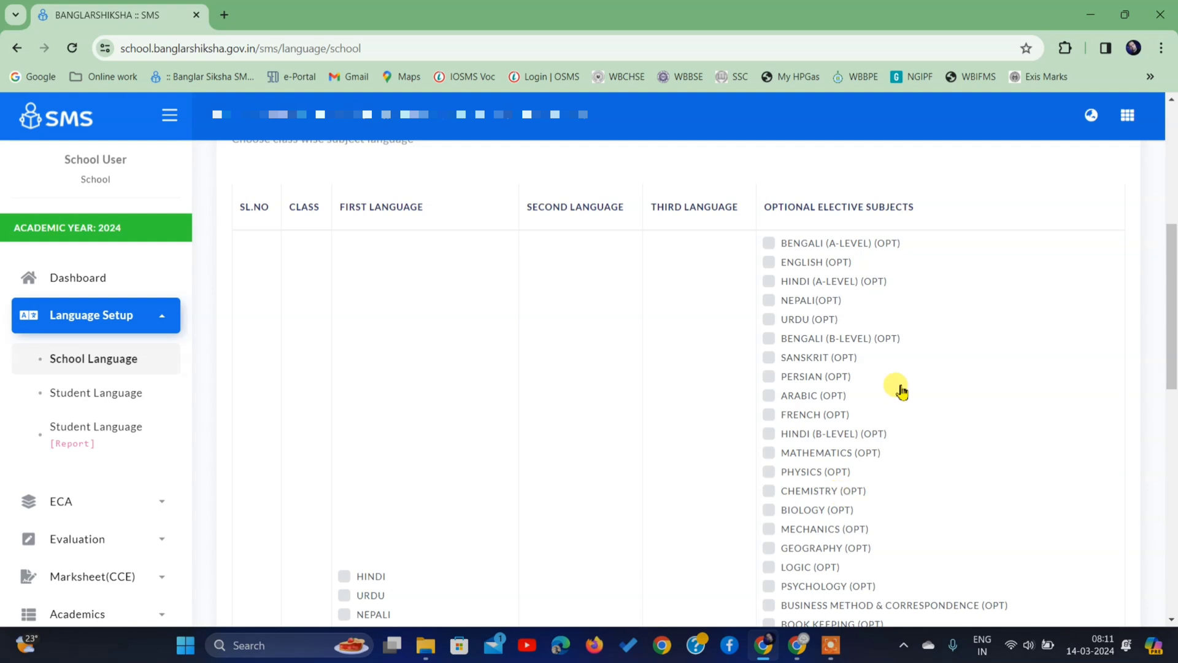
scroll(901, 391, "down", 4)
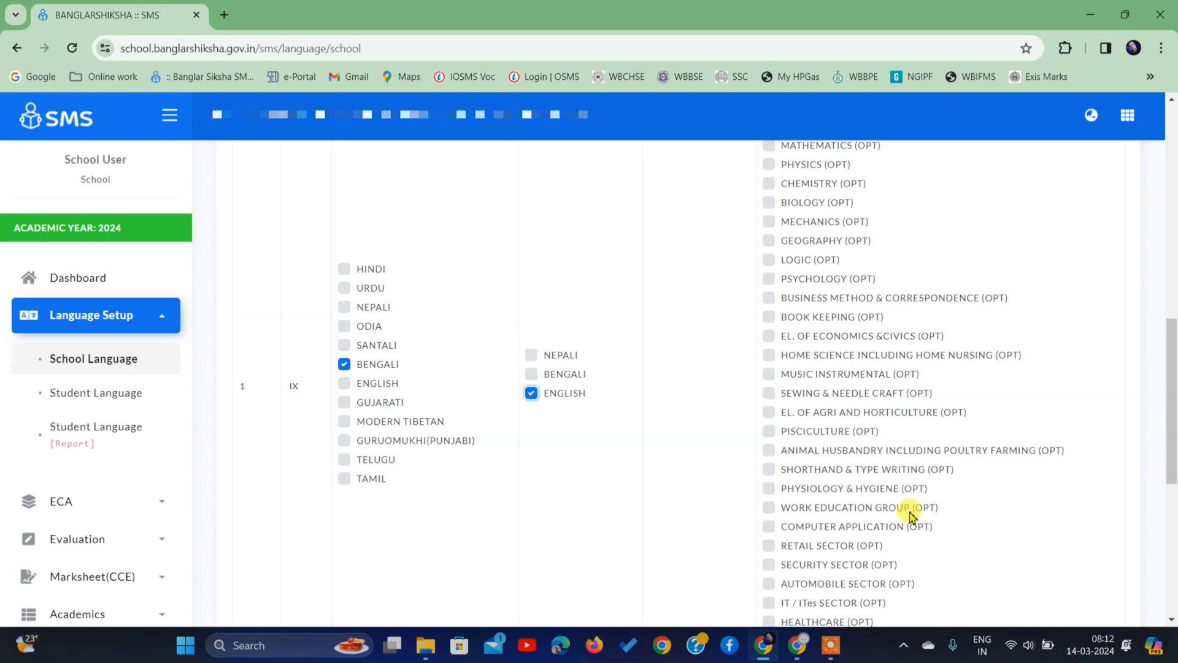
- Tick WORK EDUCATION GROUP (OPT) as elective, leaving COMPUTER APPLICATION (OPT) unticked
left_click(768, 509)
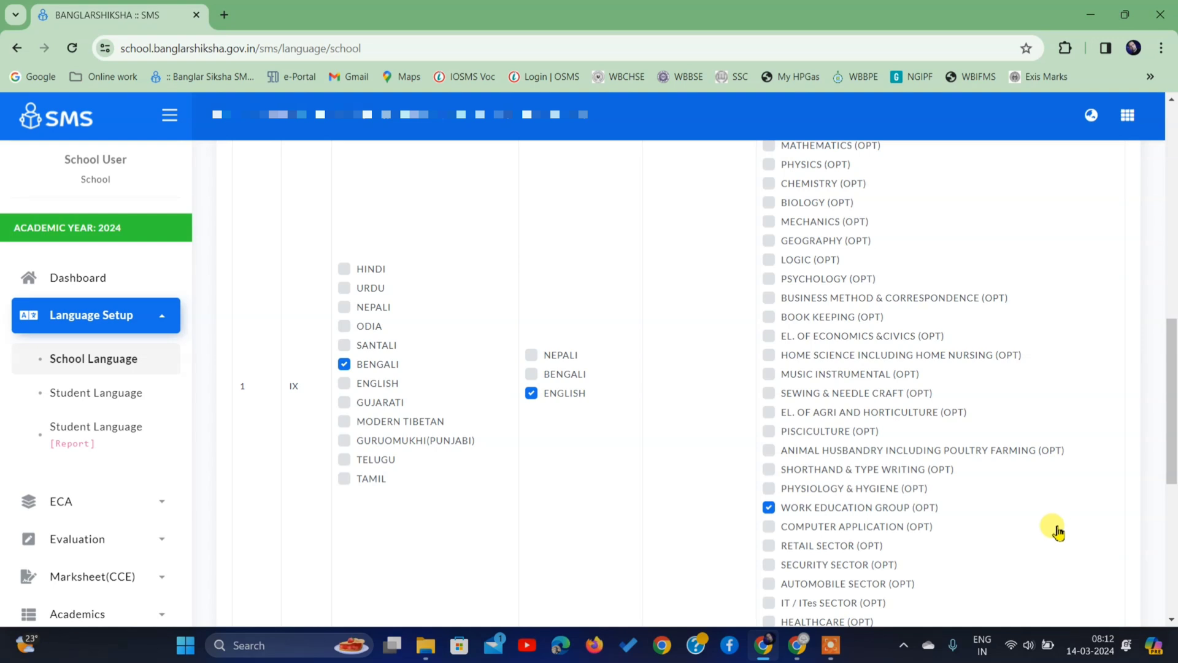
left_click(768, 527)
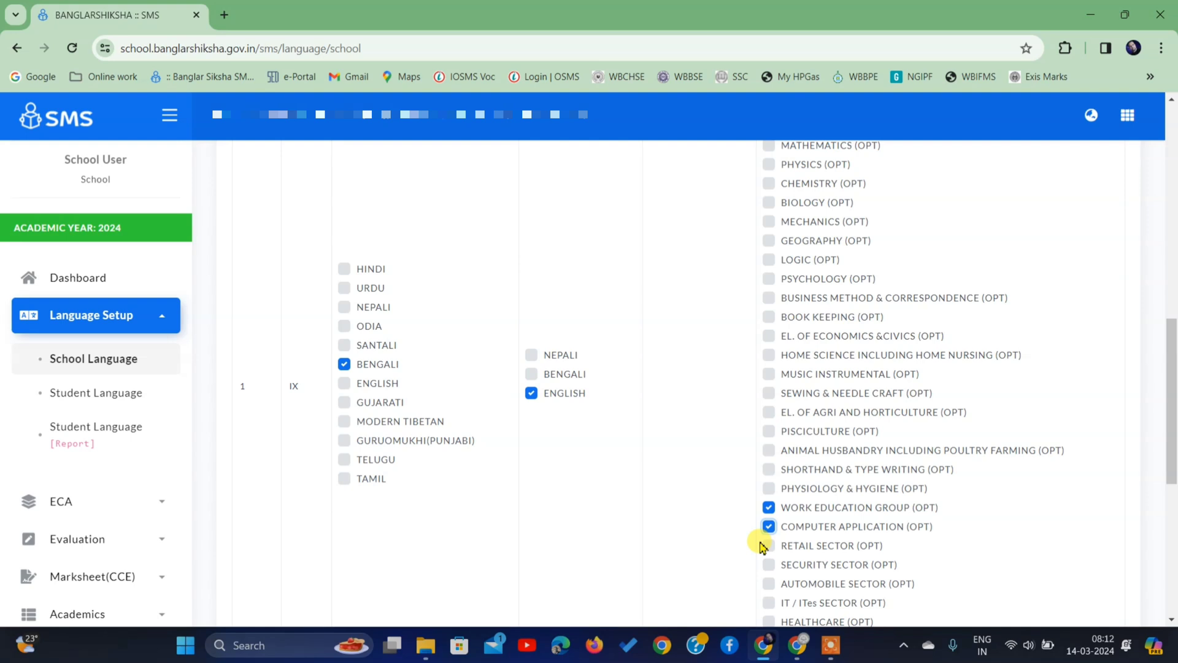
left_click(769, 527)
left_click(768, 526)
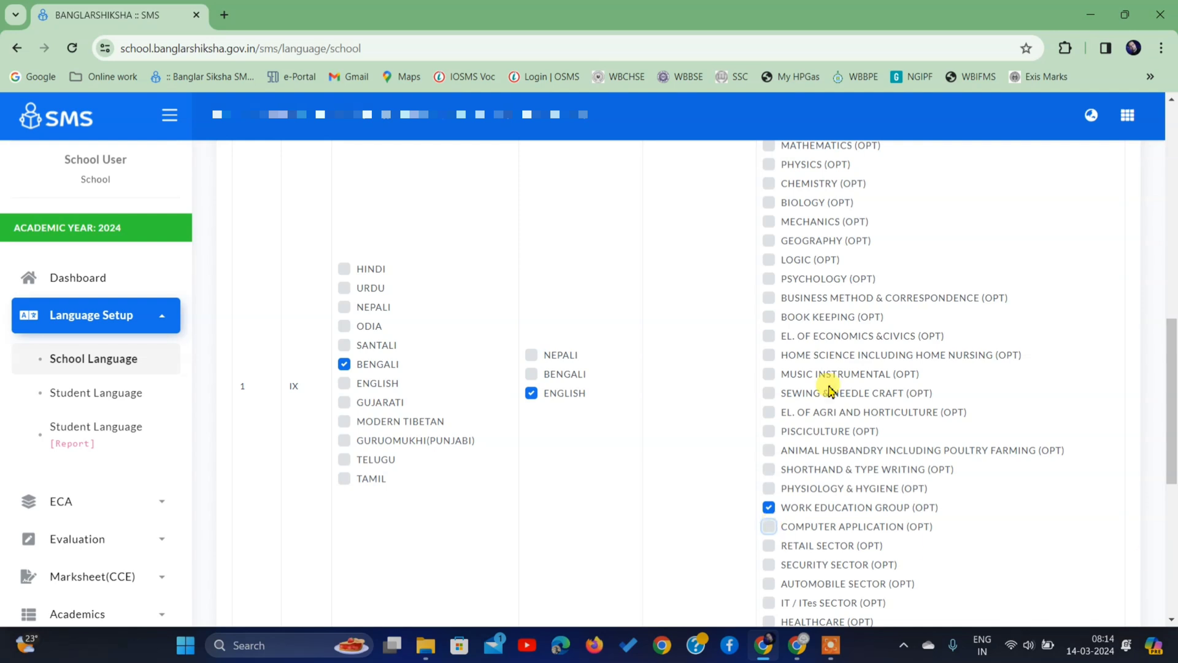
scroll(829, 391, "down", 5)
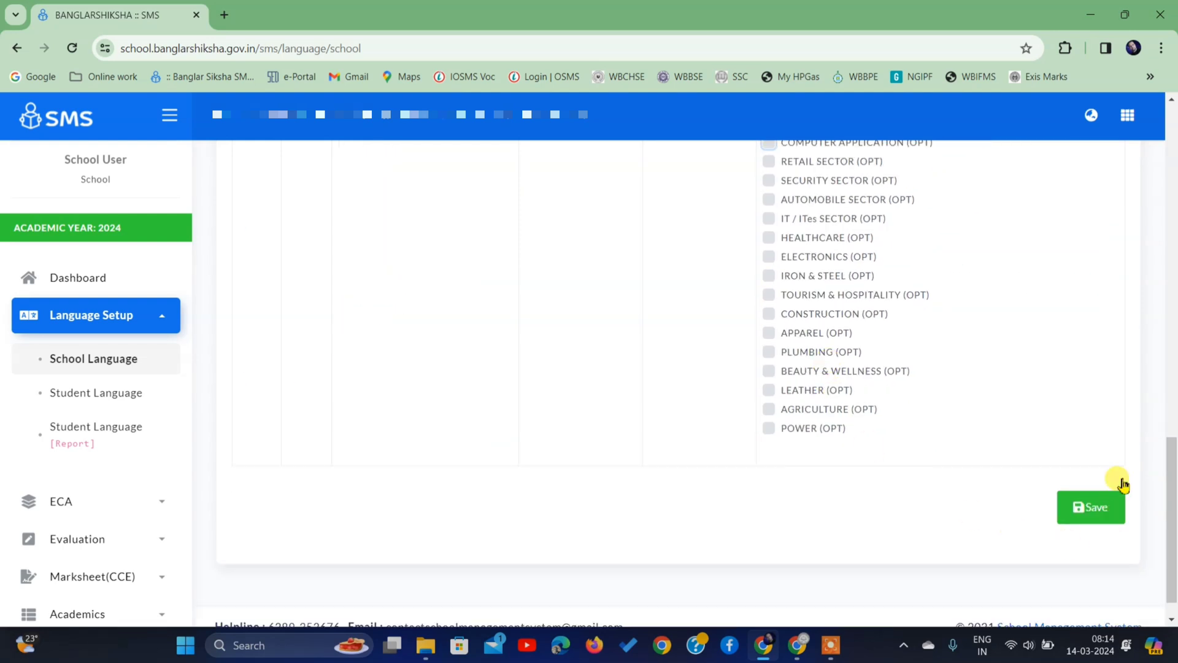
- Save class IX's language settings
left_click(1091, 521)
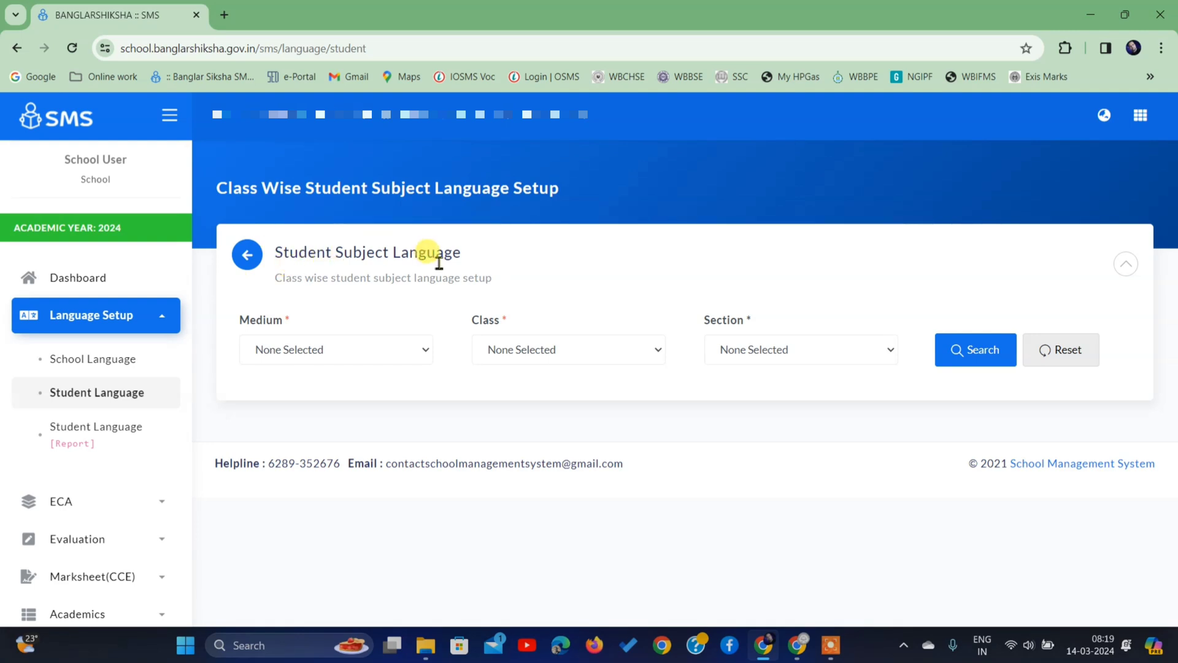
- List the subject languages of BENGALI-medium Class V, Section A students
left_click(328, 351)
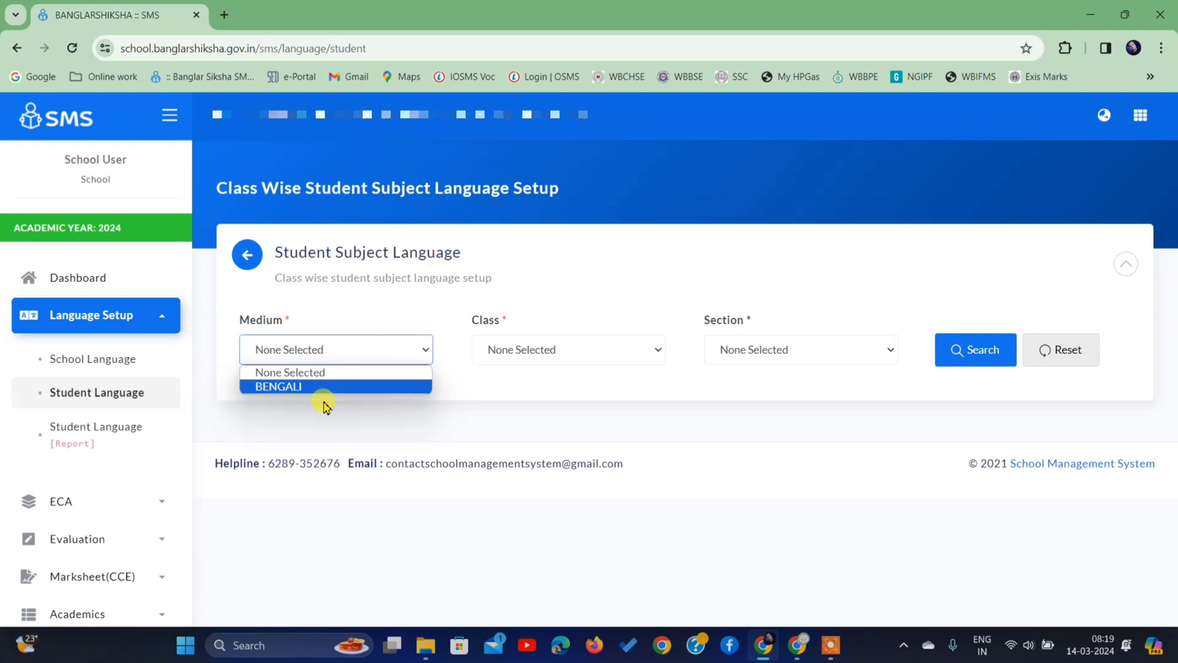
left_click(324, 386)
left_click(547, 350)
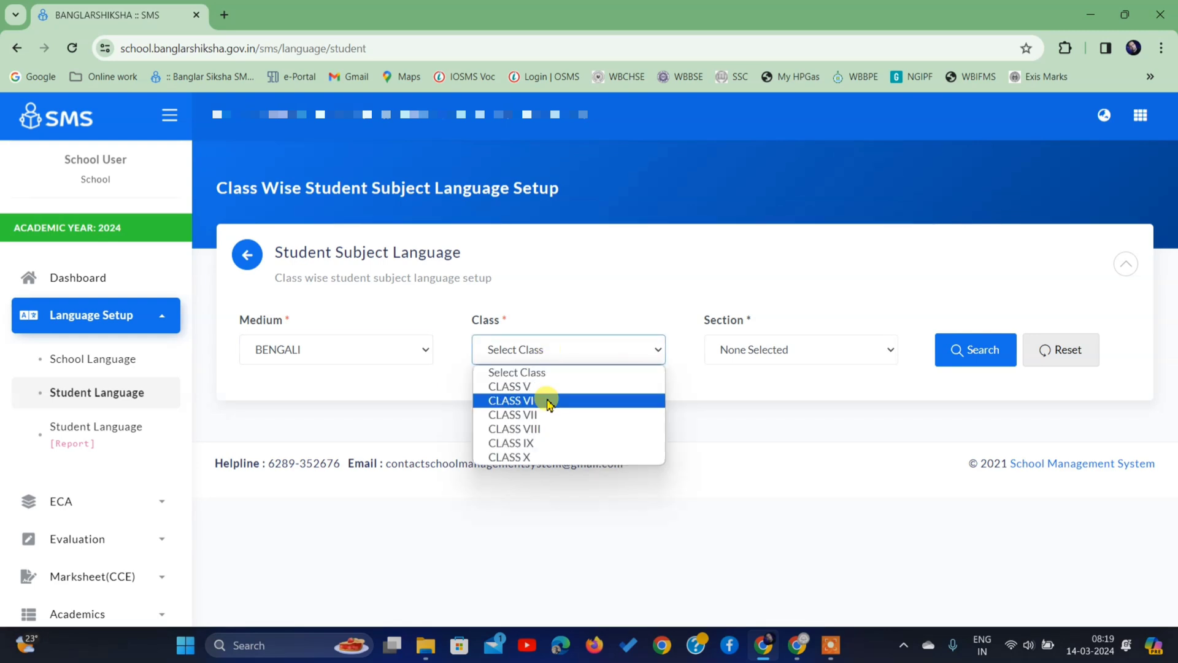
left_click(544, 386)
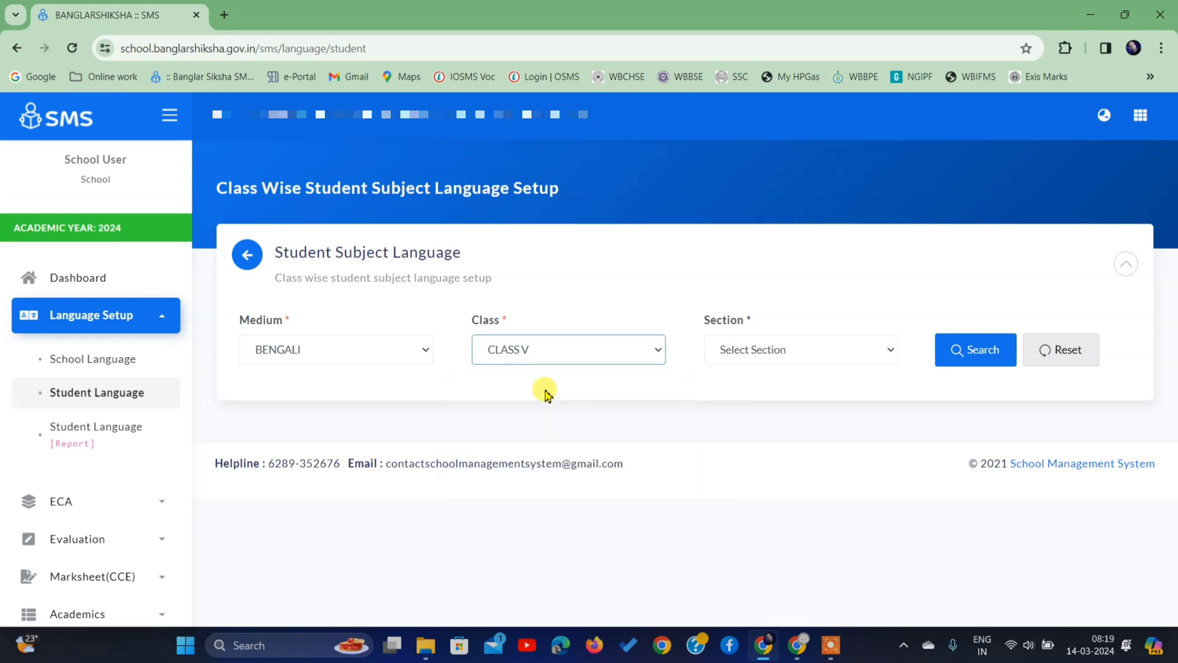
left_click(742, 359)
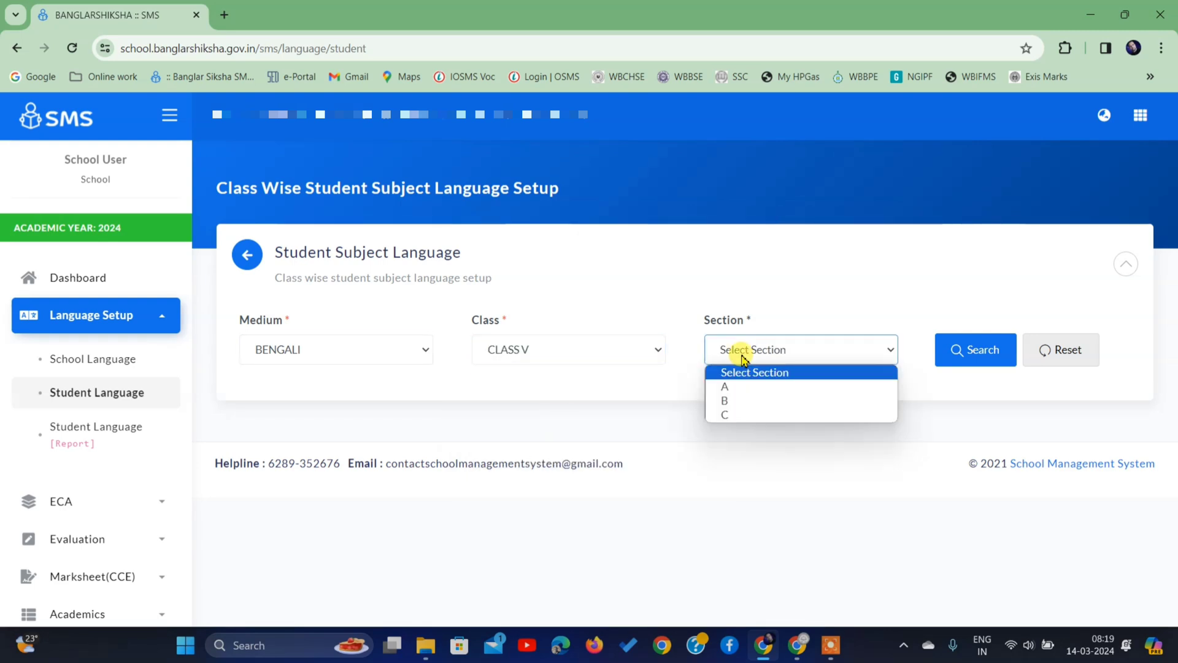
left_click(741, 388)
left_click(943, 368)
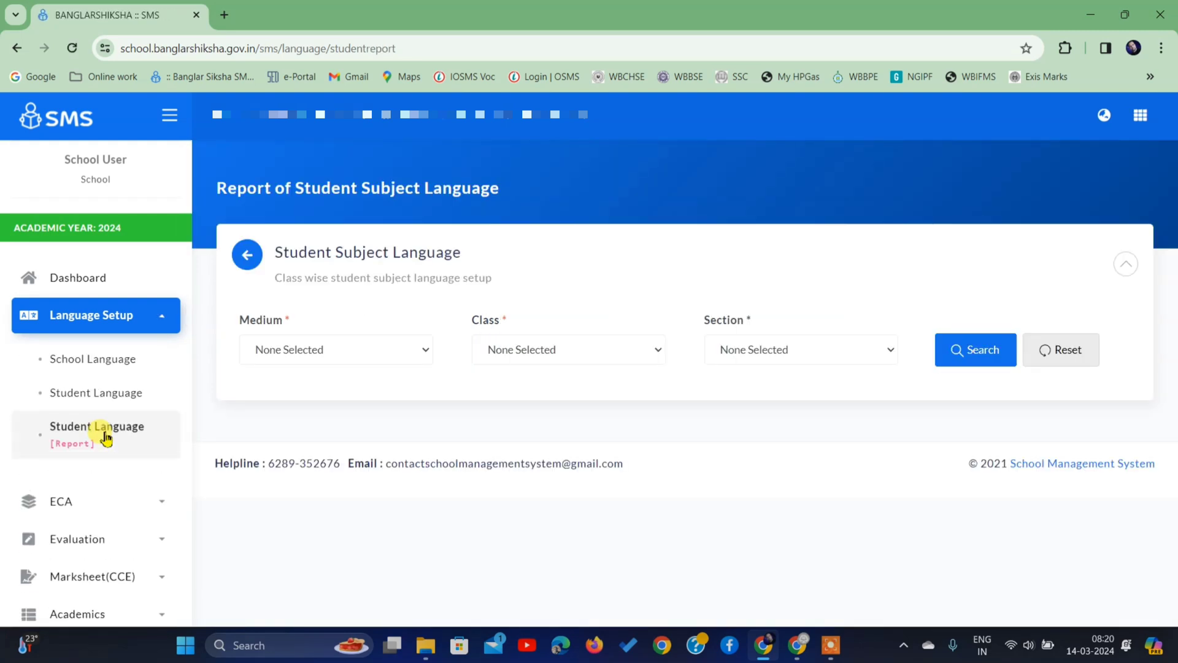
- Run the report for medium BENGALI, CLASS VIII, section C
left_click(282, 347)
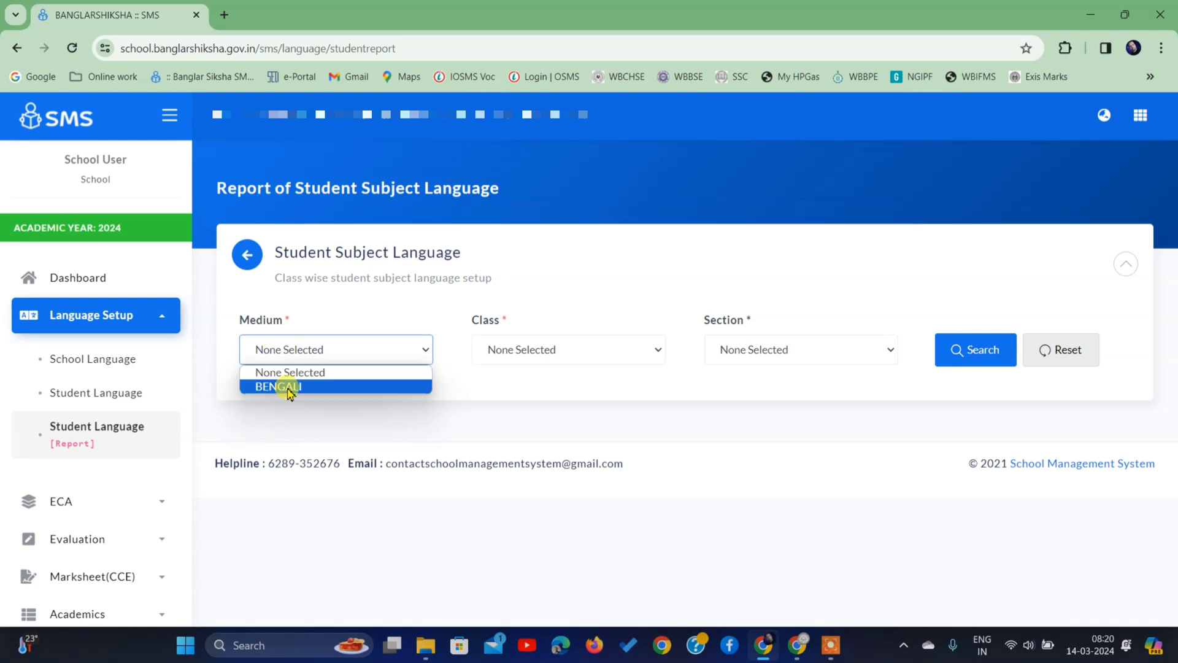
left_click(289, 388)
left_click(533, 356)
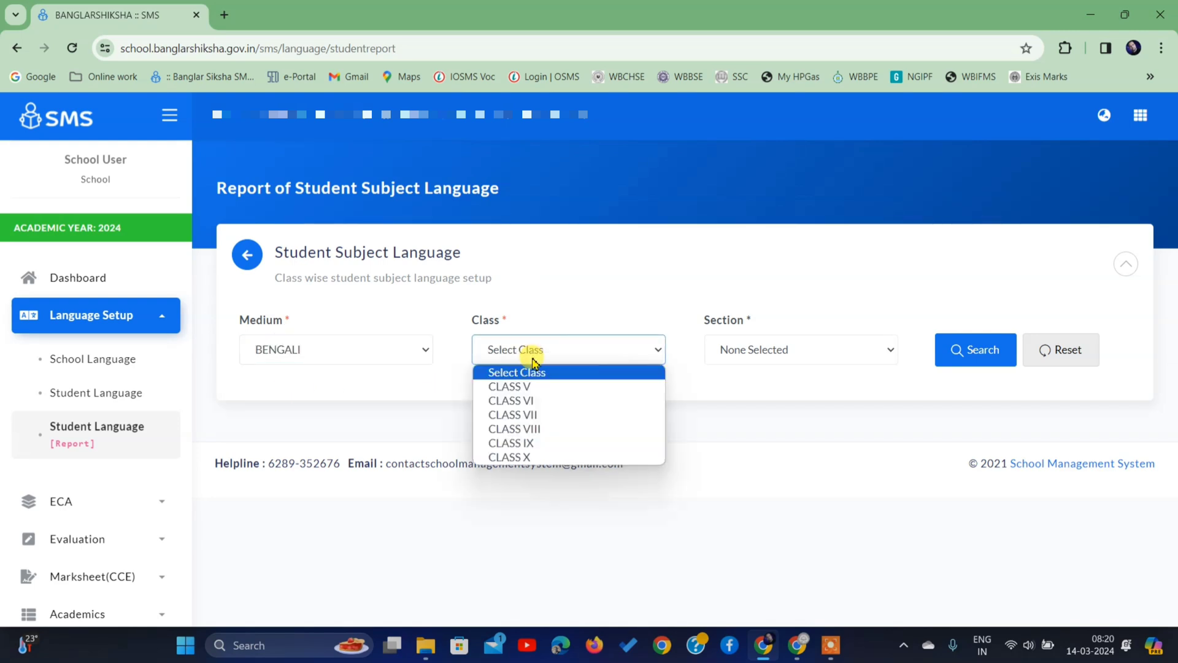
left_click(533, 428)
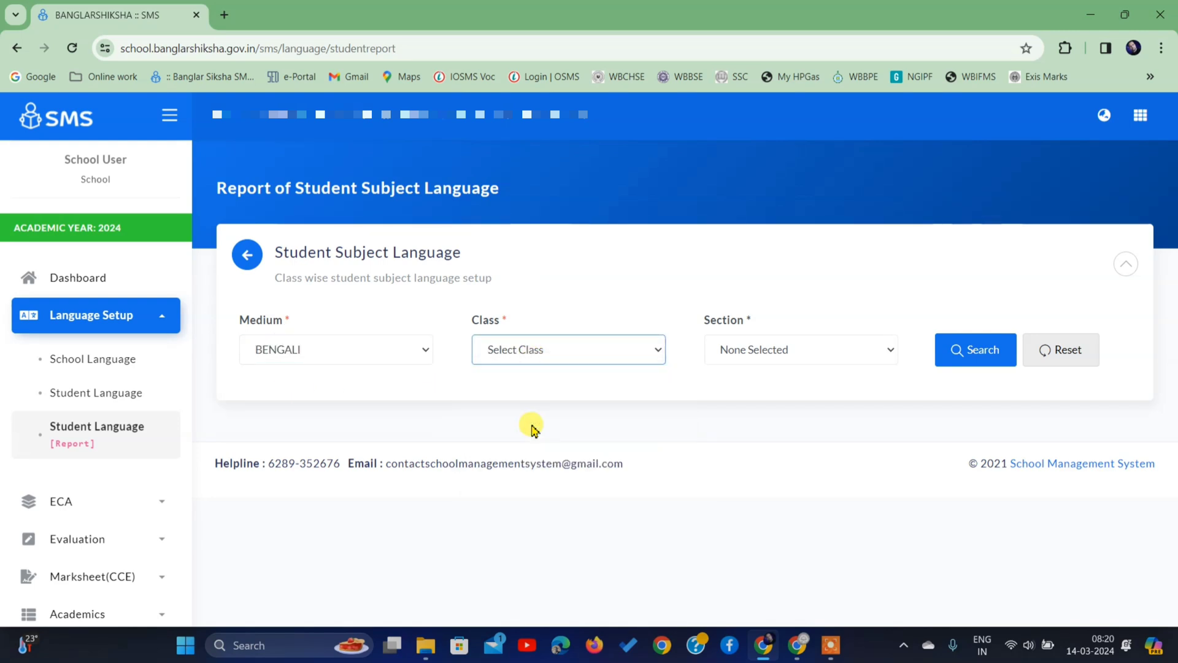
left_click(778, 349)
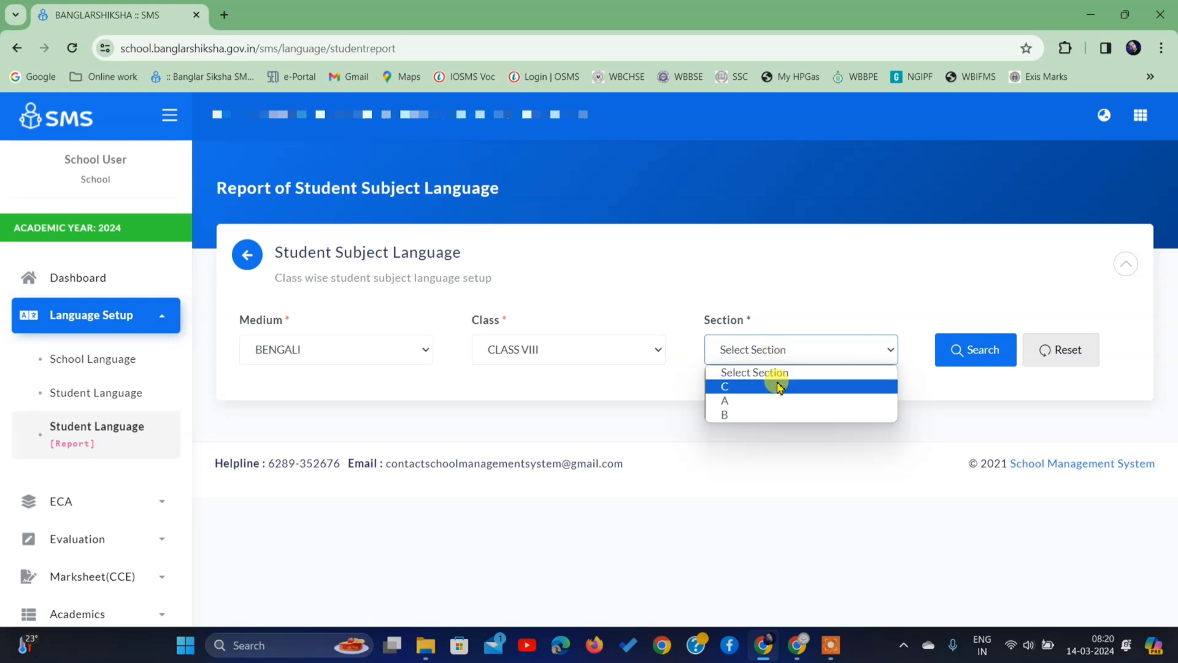
left_click(779, 387)
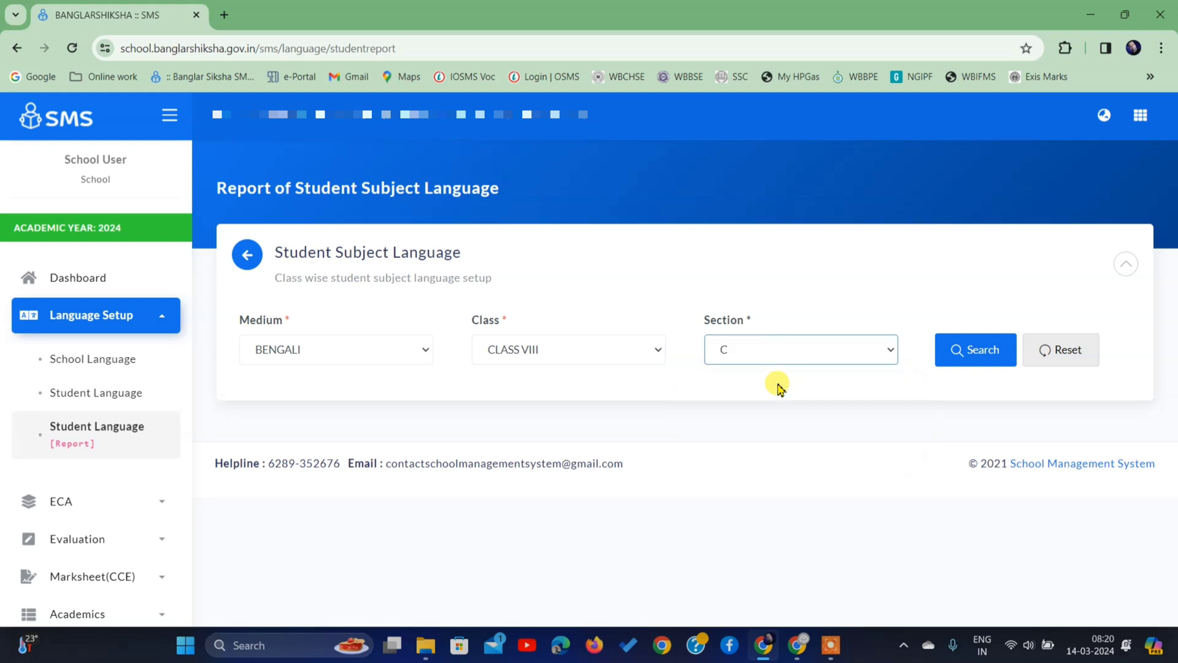
left_click(968, 360)
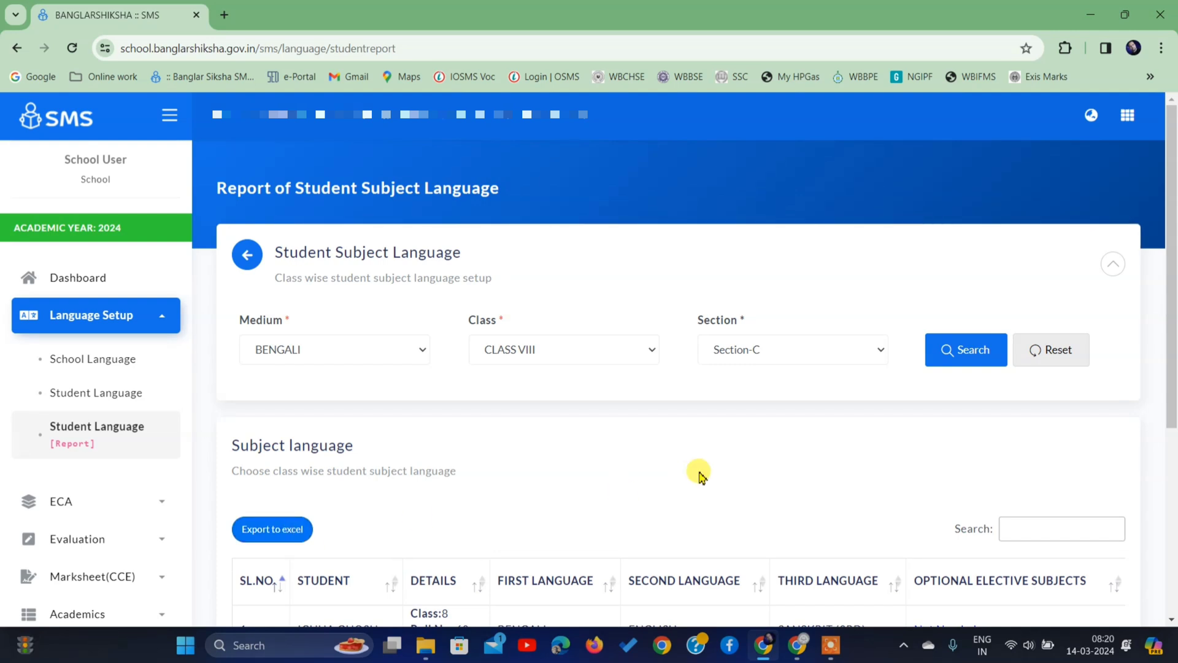
scroll(701, 475, "down", 5)
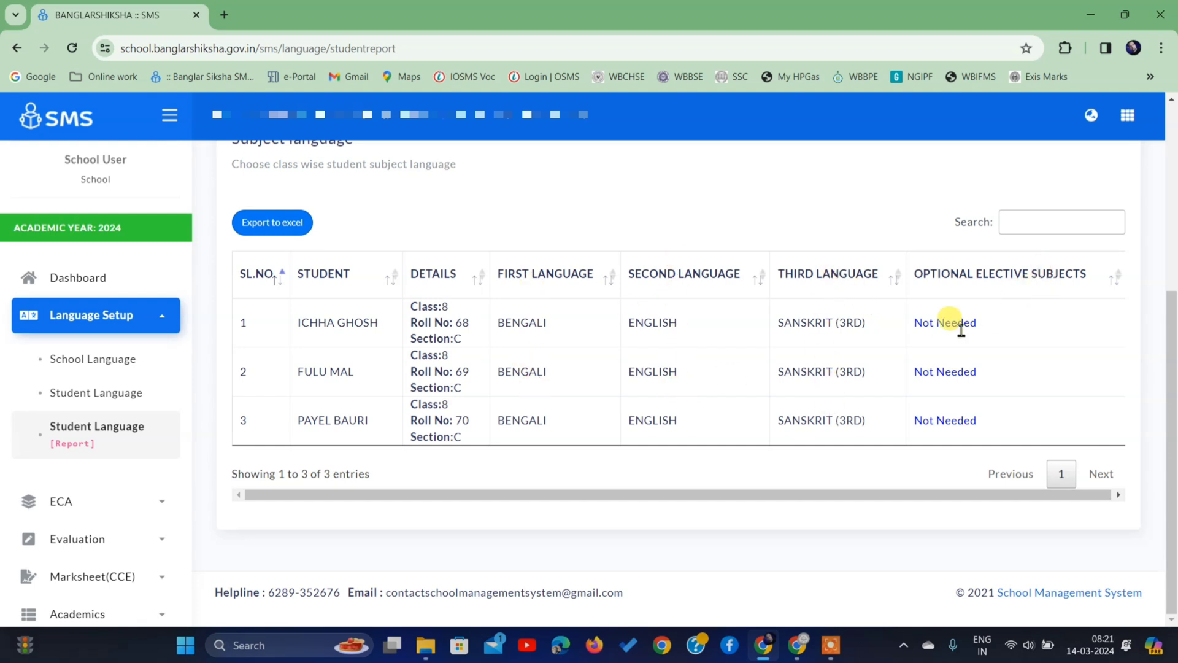
scroll(717, 365, "up", 5)
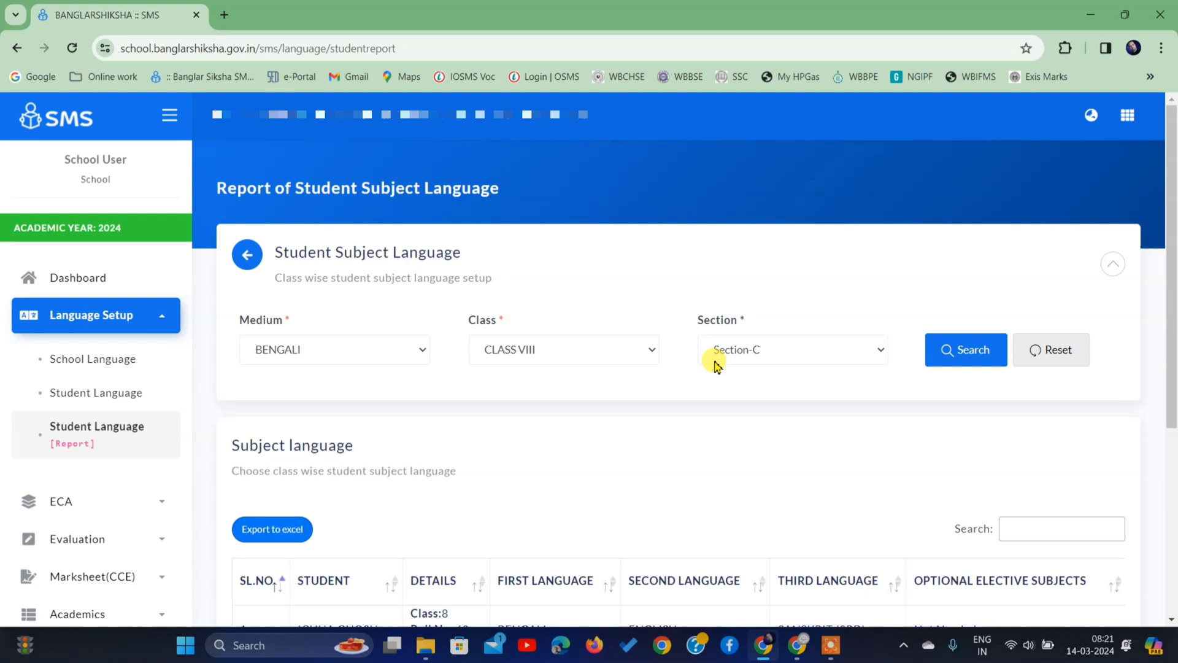